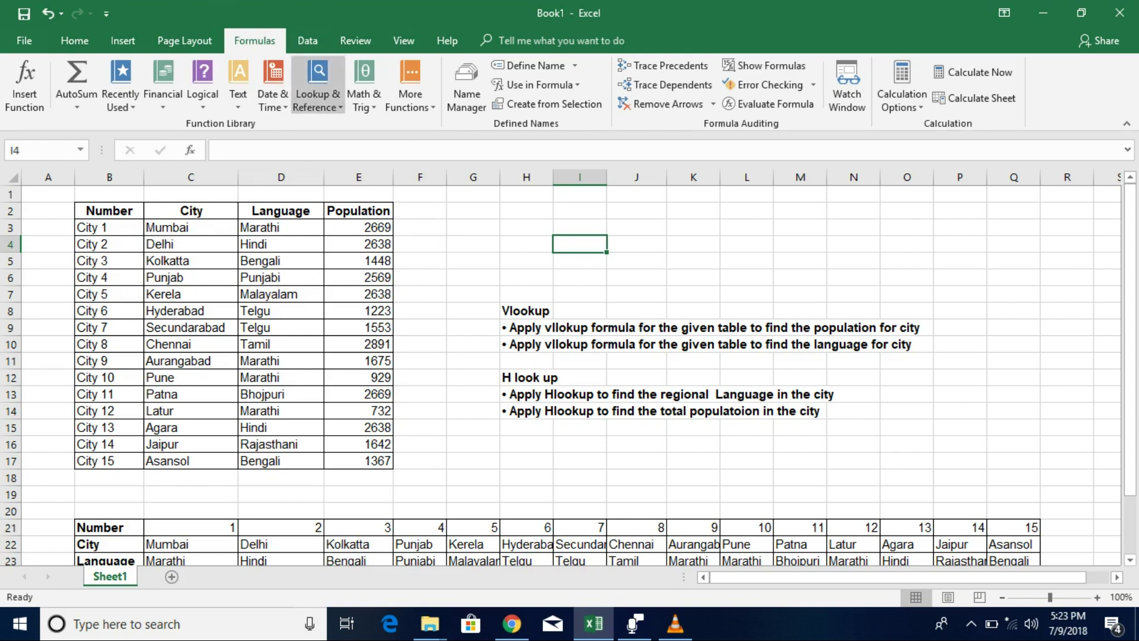
click(317, 86)
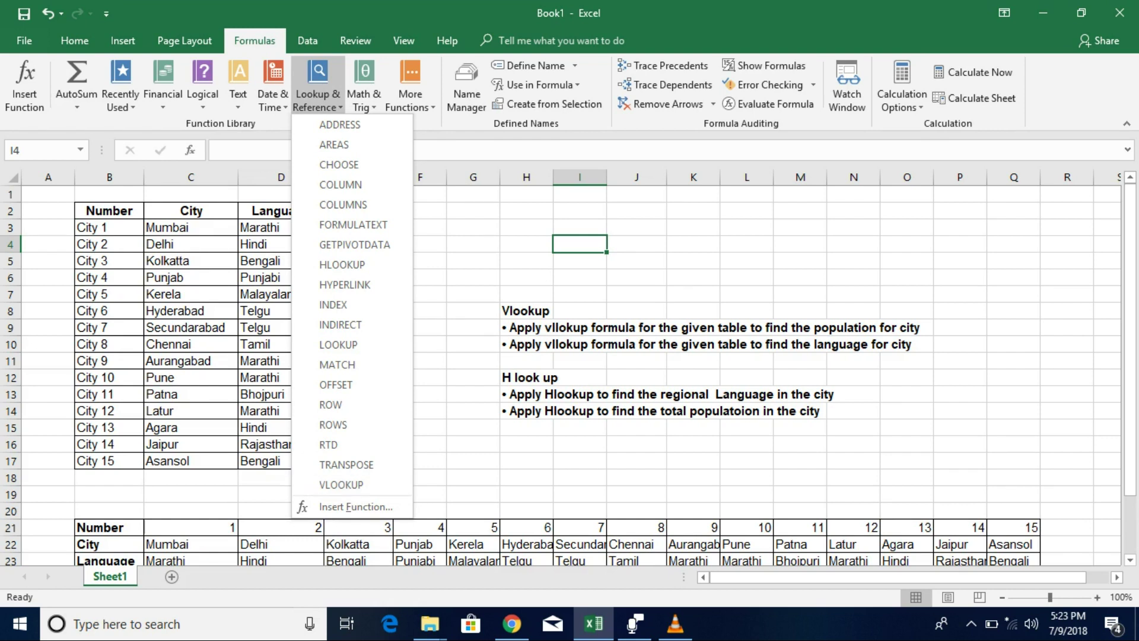
key(Escape)
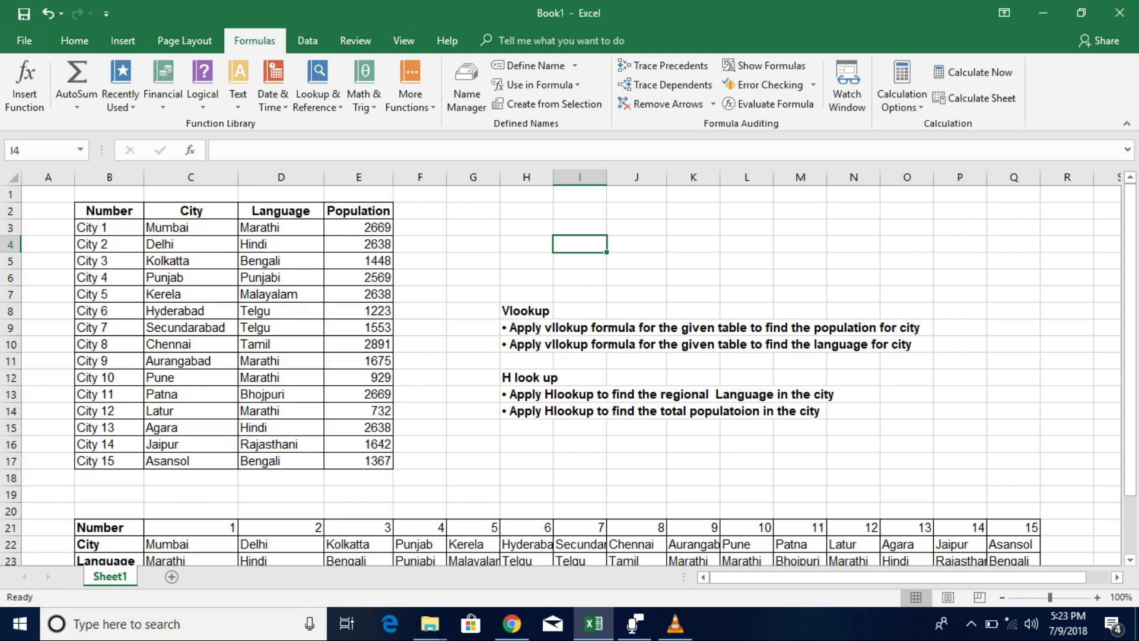
drag(109, 210, 358, 460)
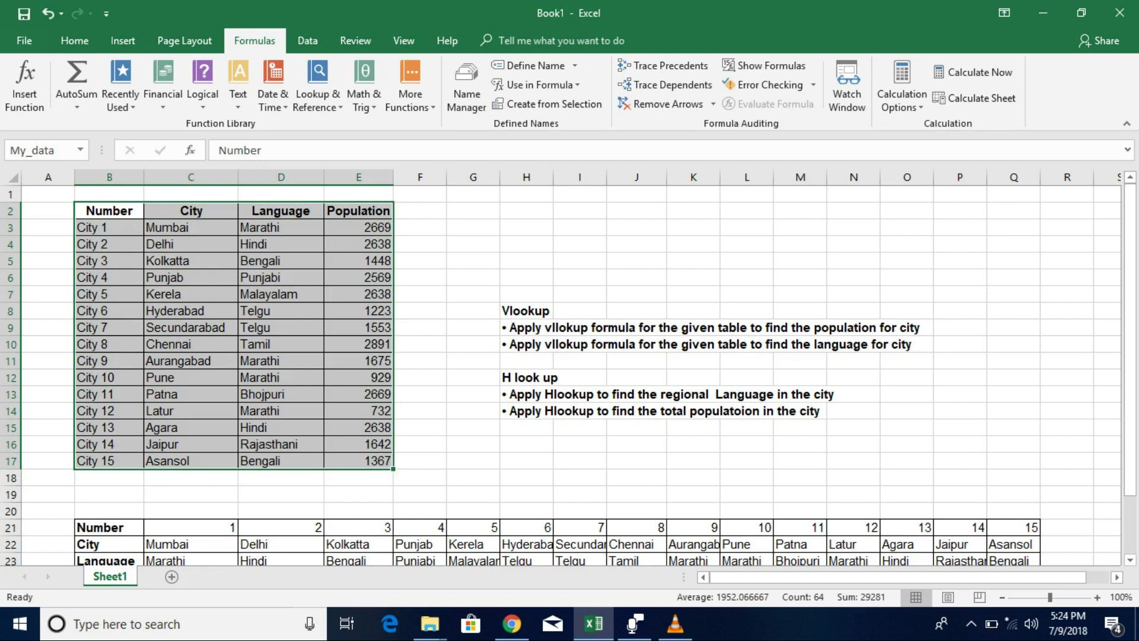
- Enter =VLOOKUP(B7,My_data,4,1) in cell H3 to look up the population of City 5 in the city table
click(526, 227)
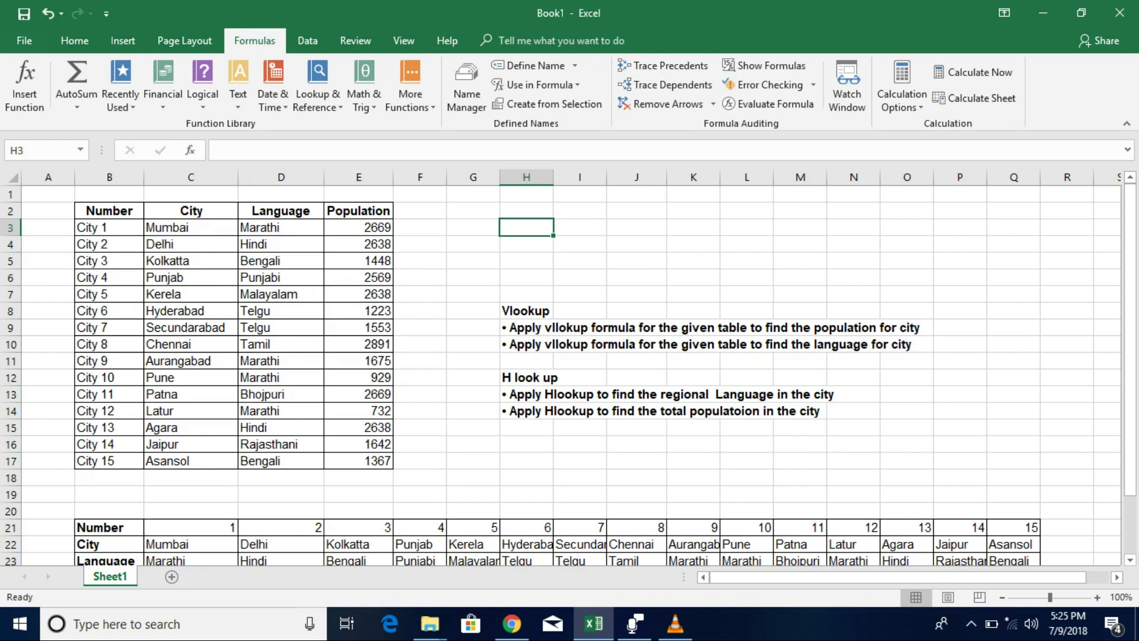
text(=)
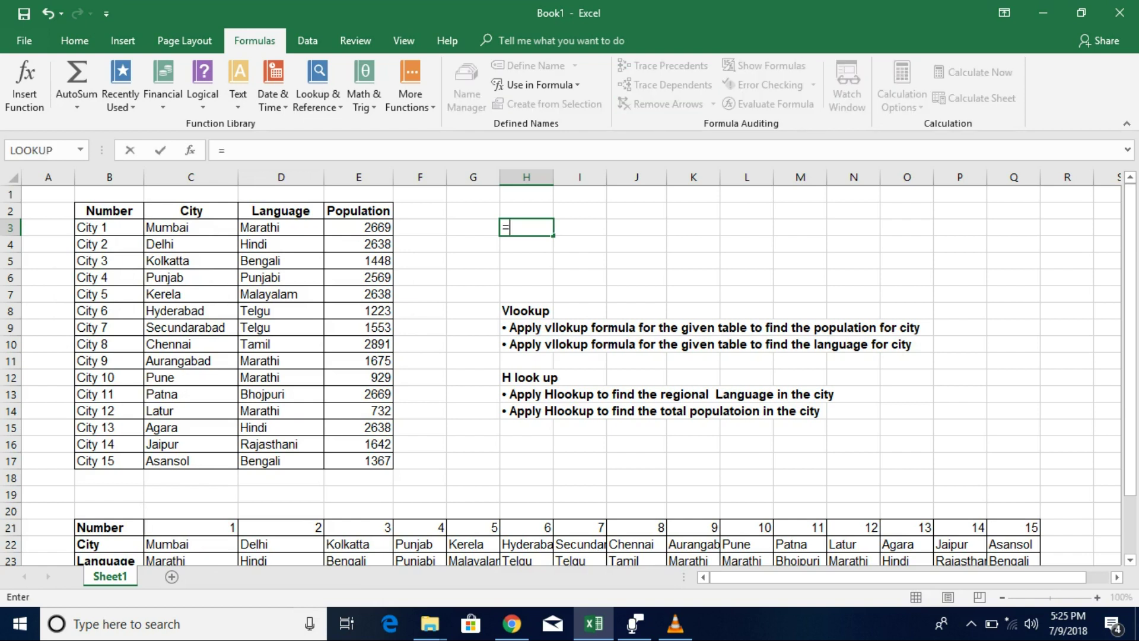
text(vl)
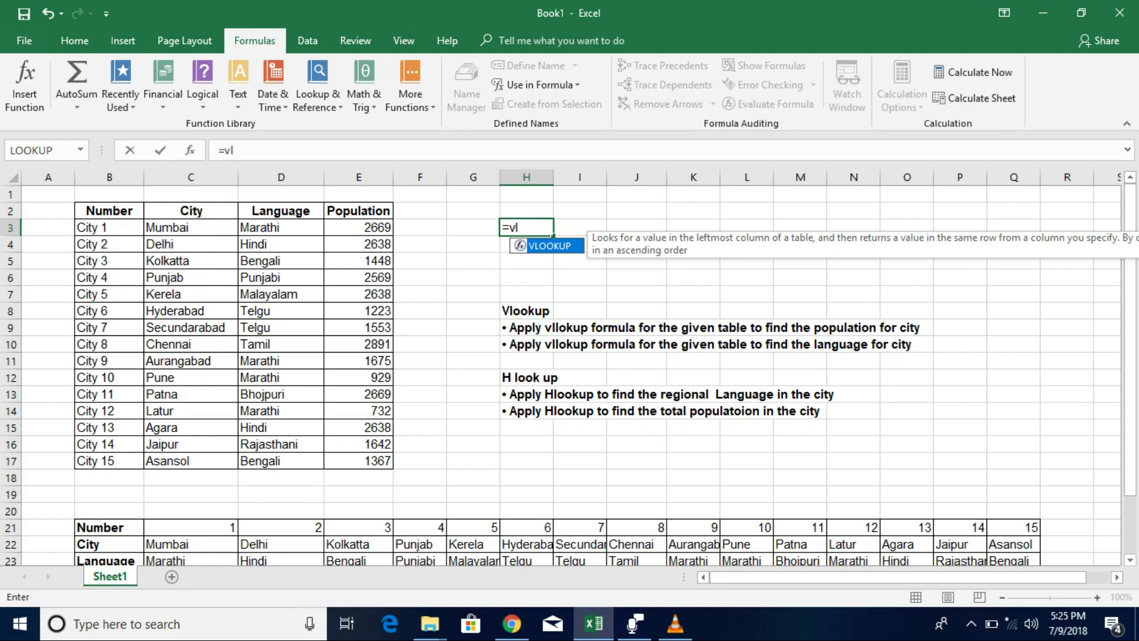
key(Tab)
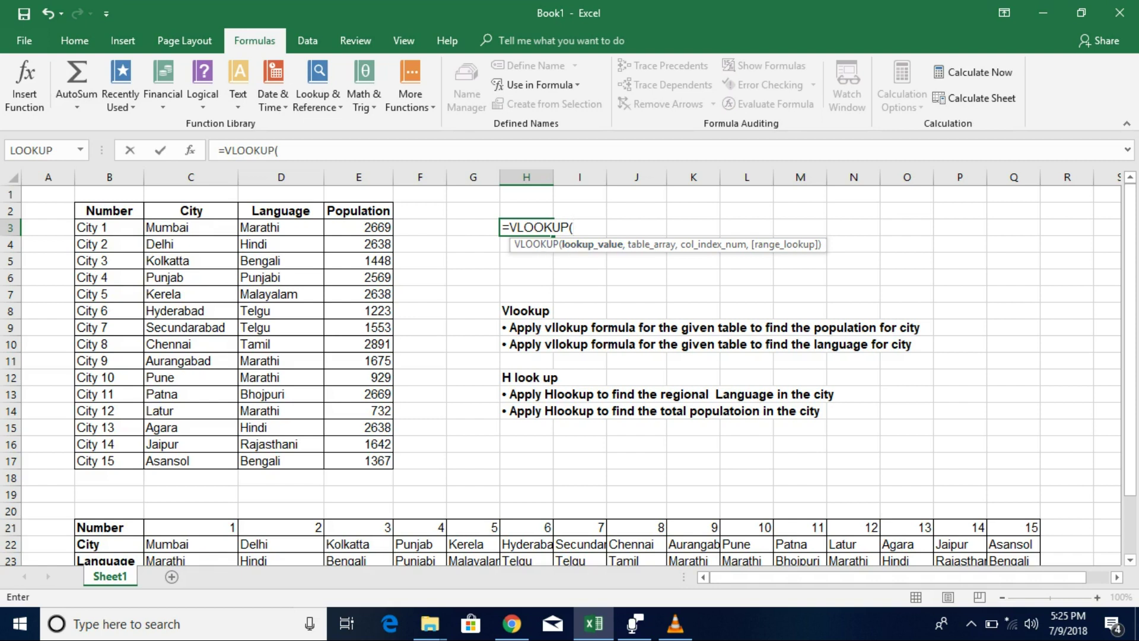
click(109, 294)
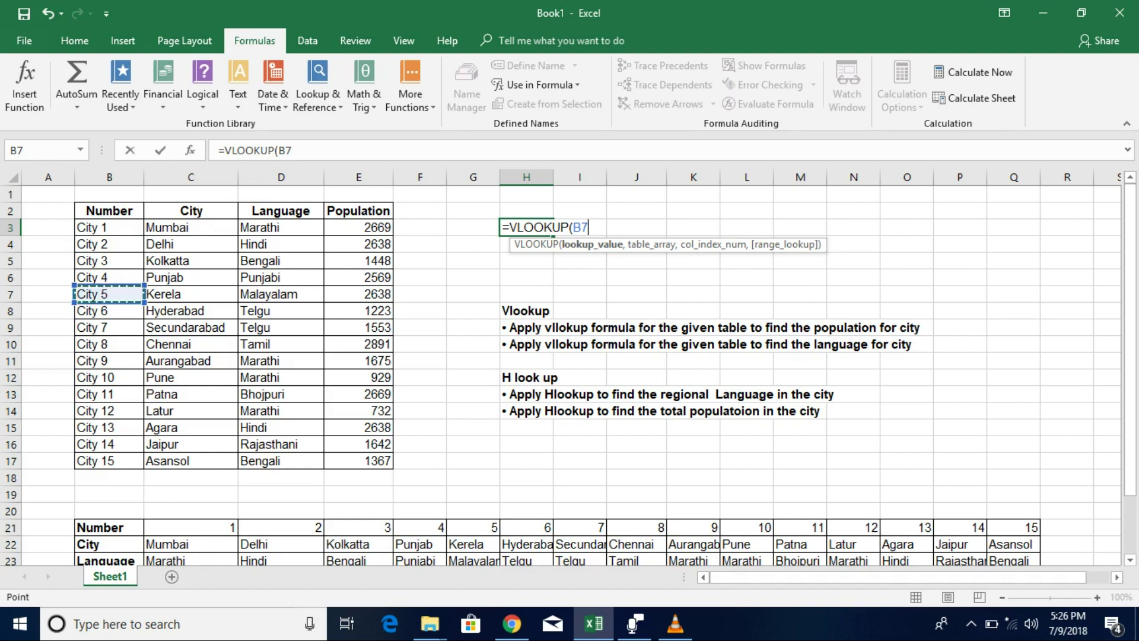
text(,)
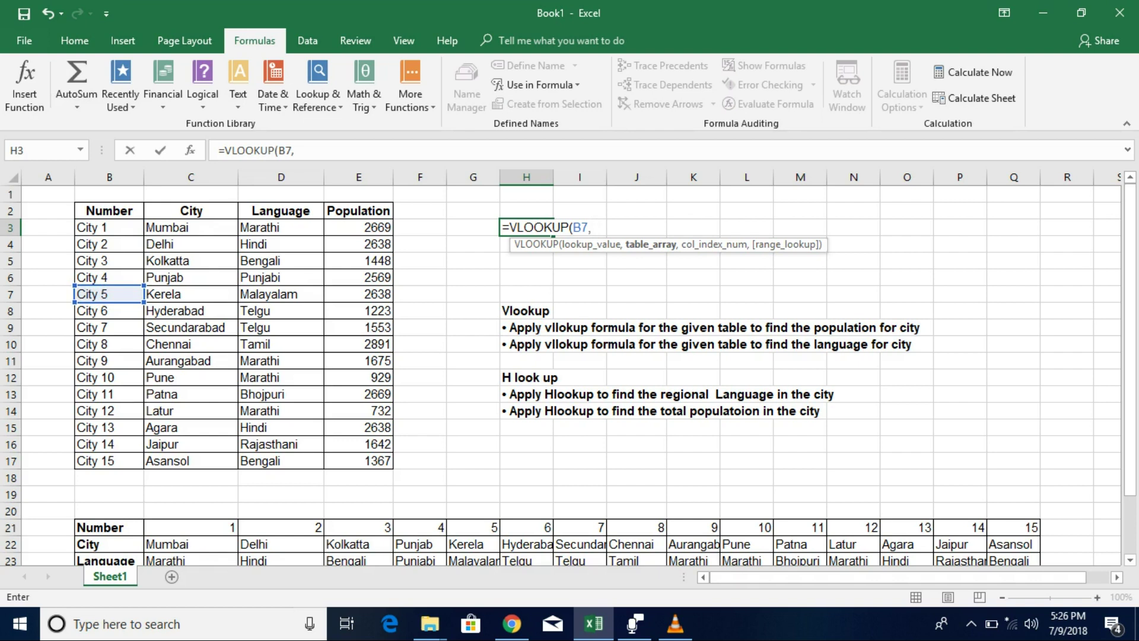
drag(109, 211, 380, 466)
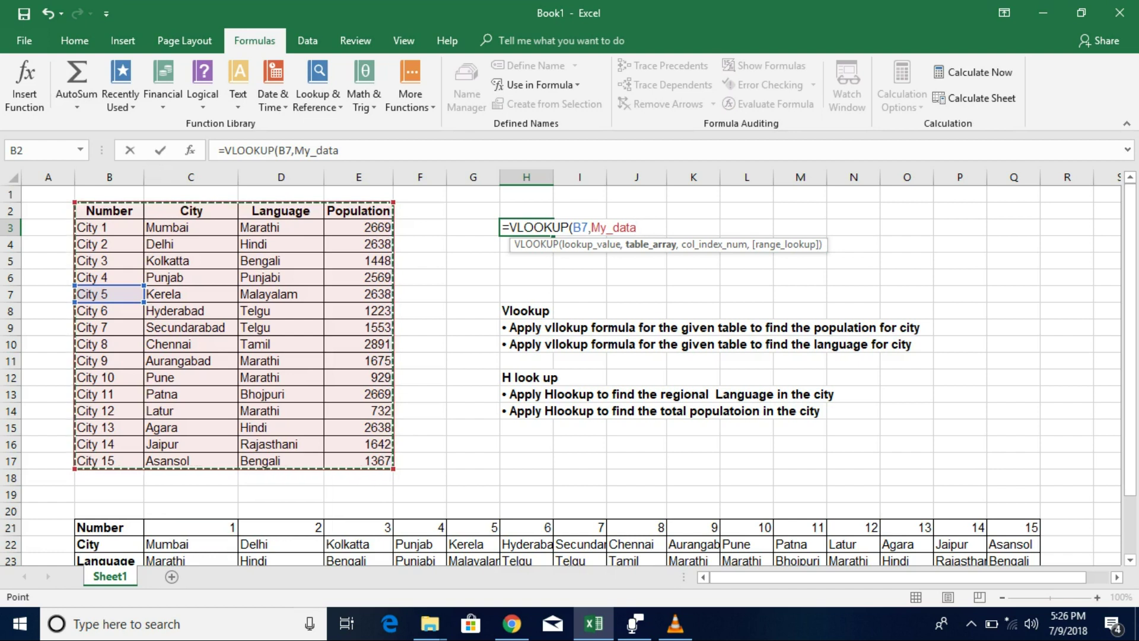
text(,)
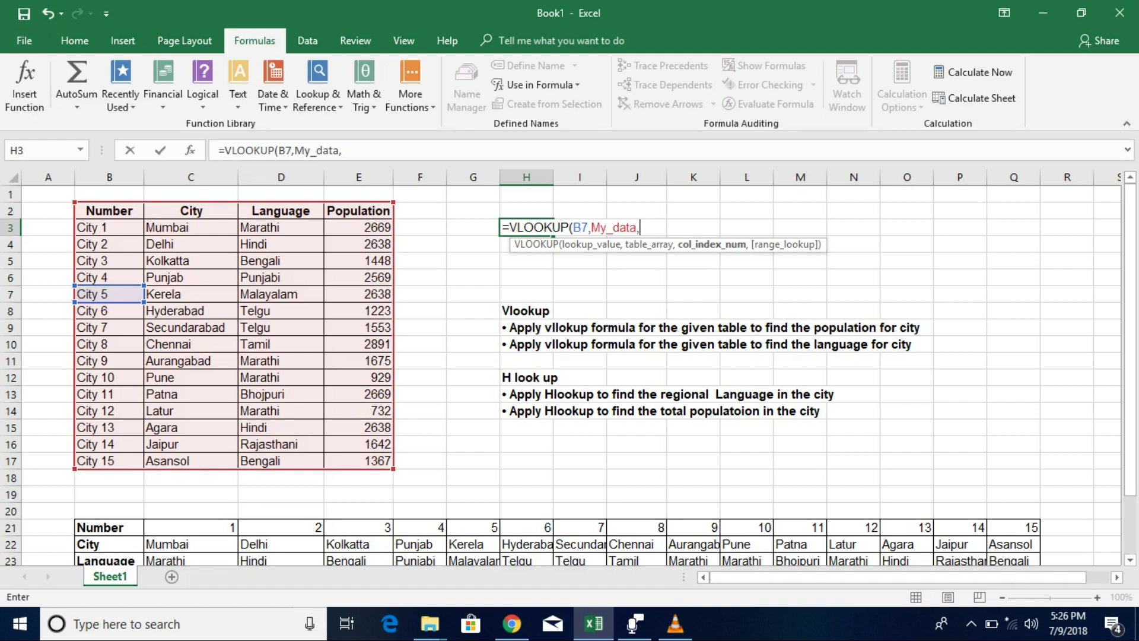
text(4,)
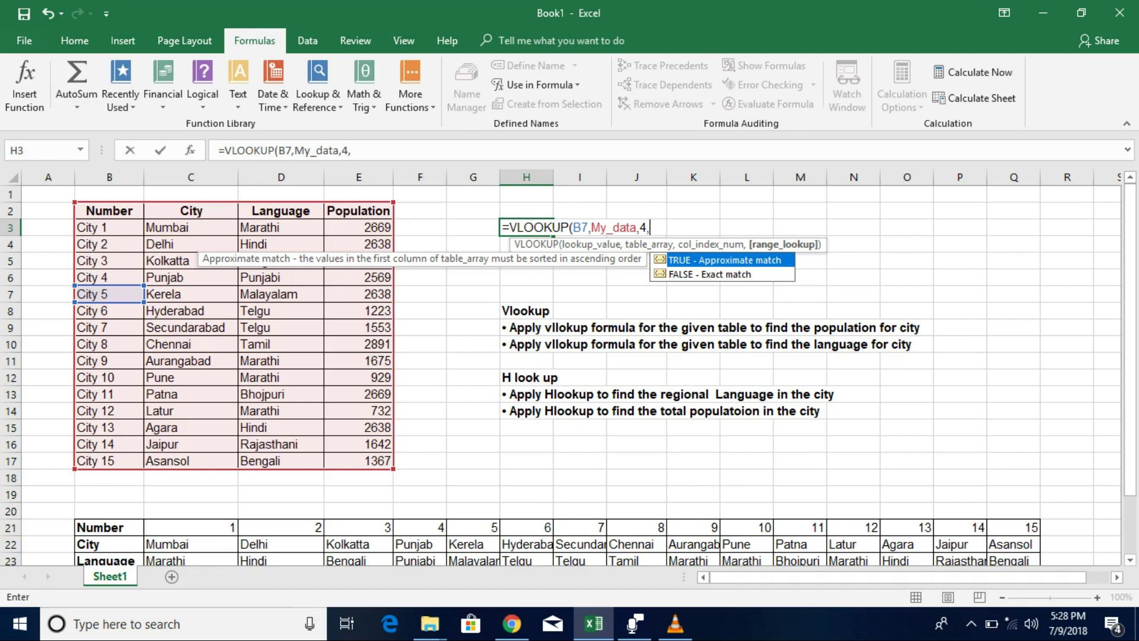
text(1))
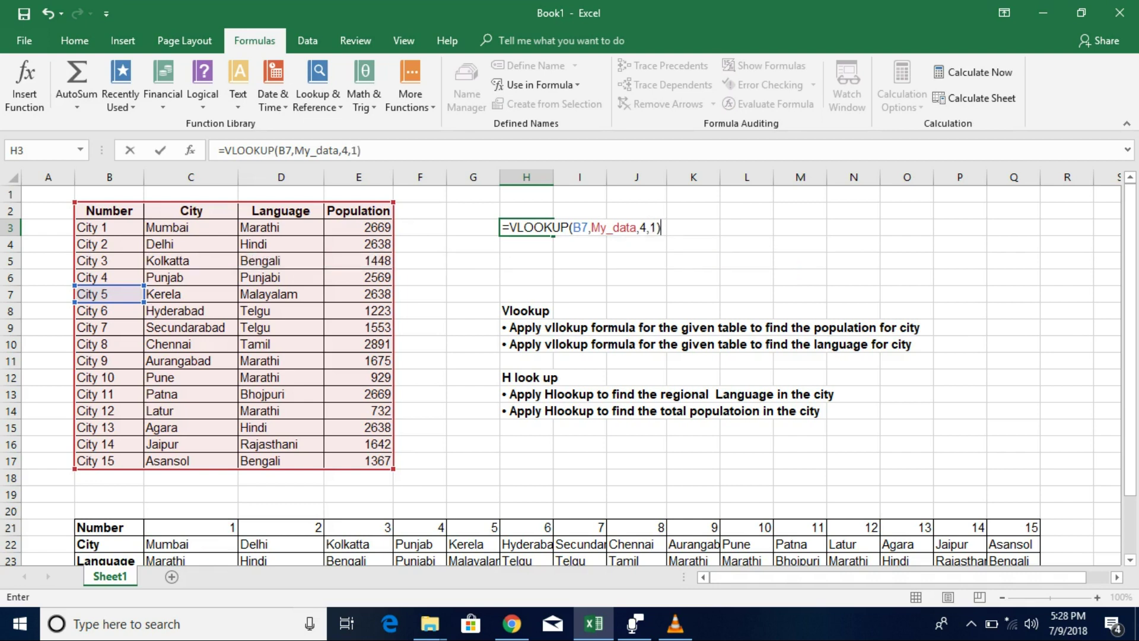
key(Return)
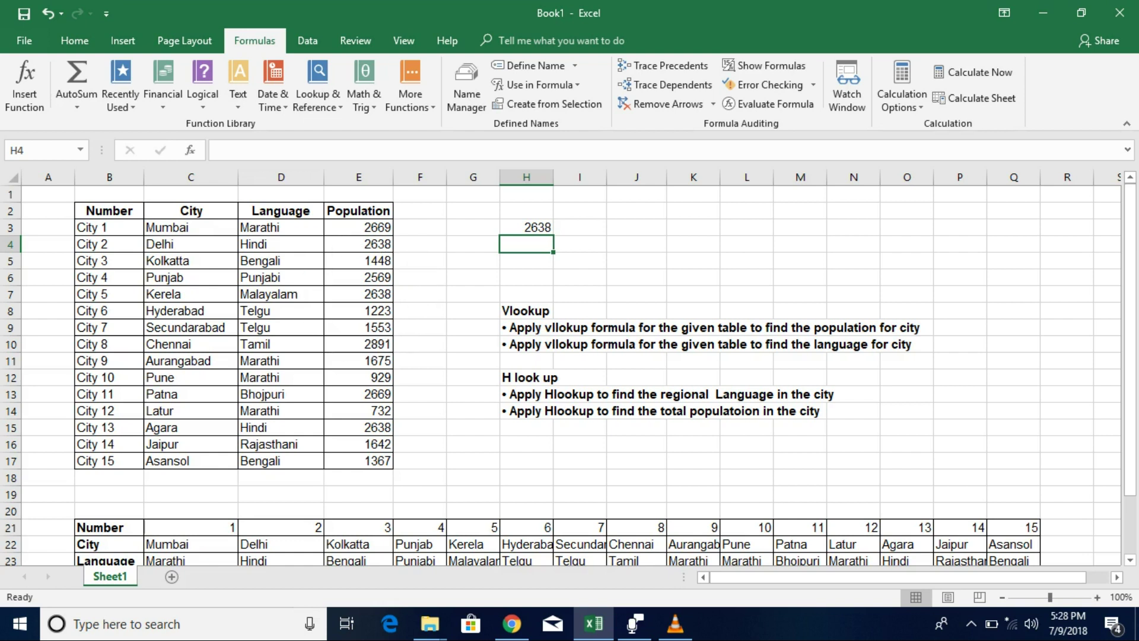
click(526, 227)
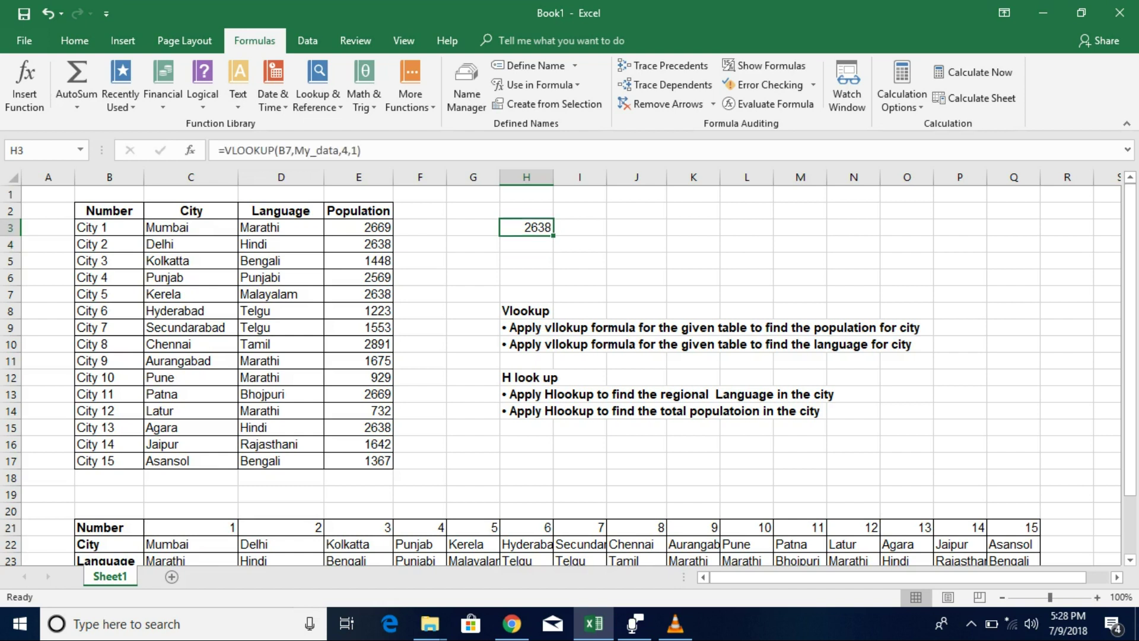
- Enter the labels City Id, Population and Language in cells J3 to J5
click(636, 227)
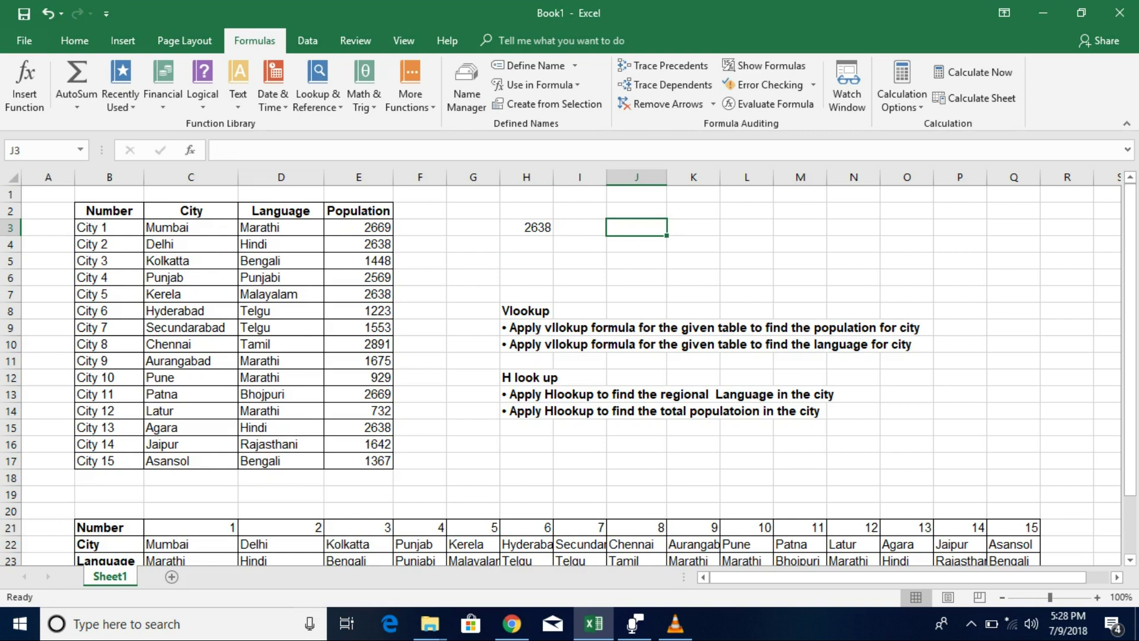
text(City)
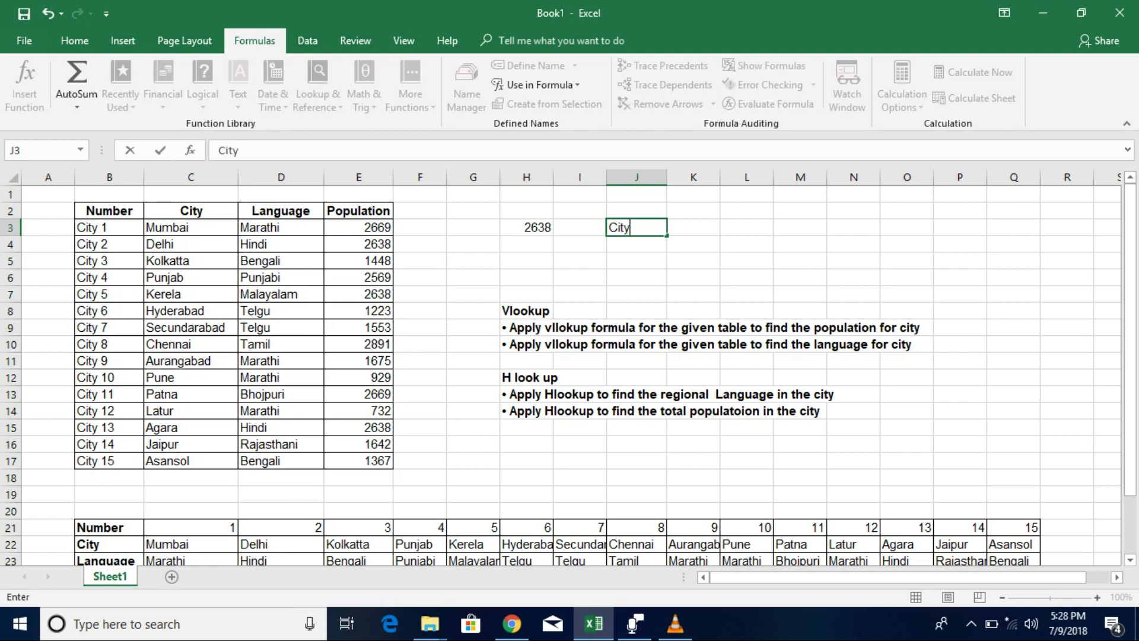
text( Id)
key(Return)
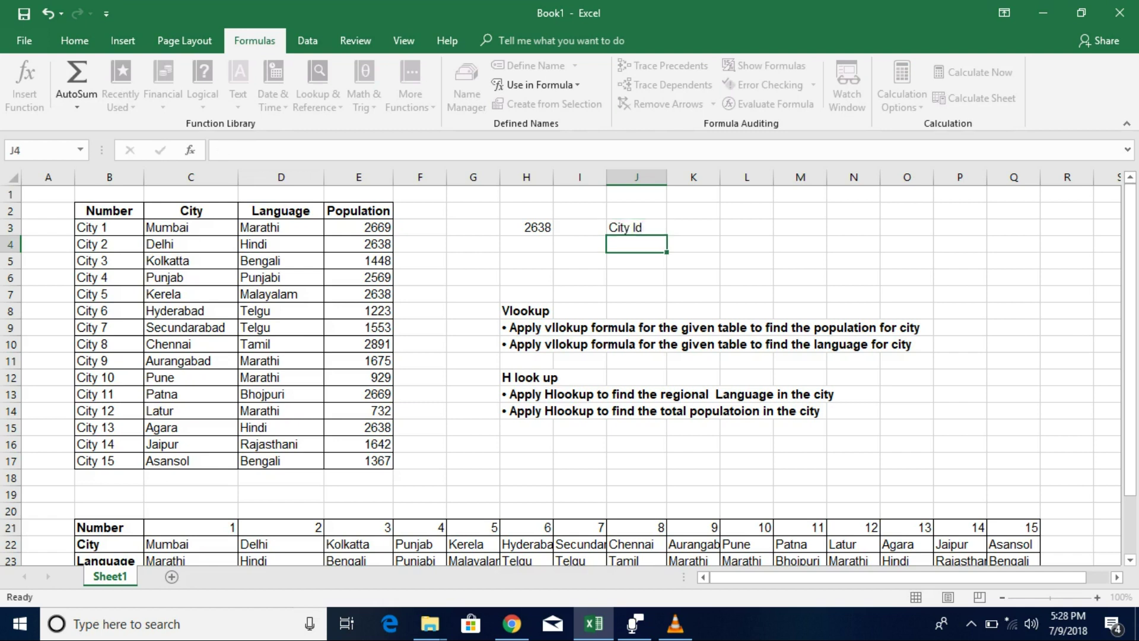
text(Population)
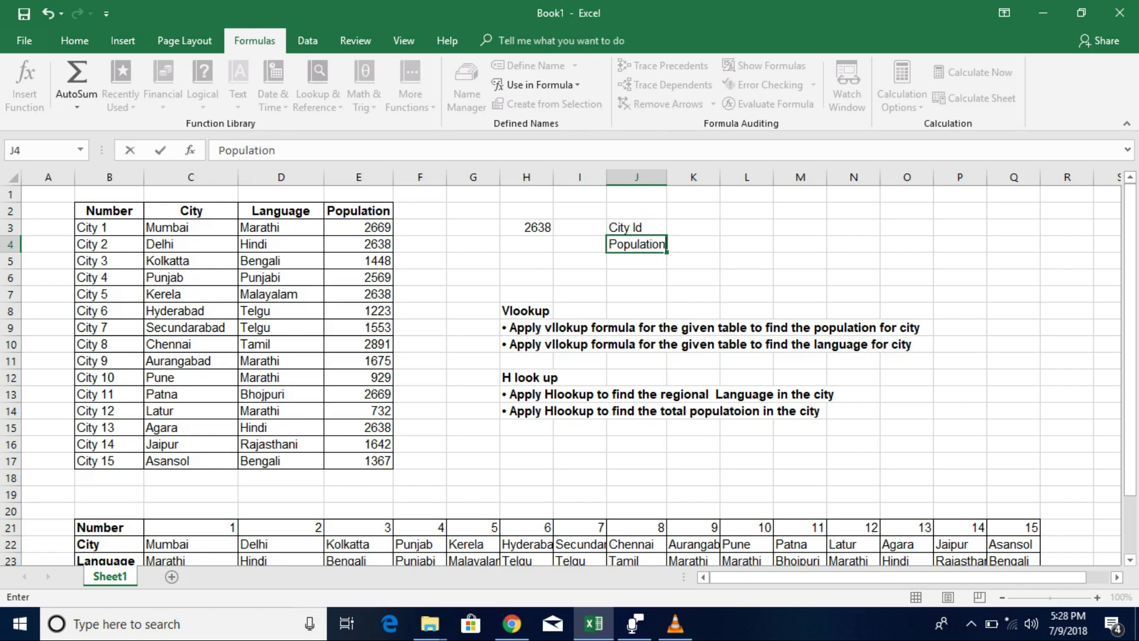
key(Return)
text(Langu)
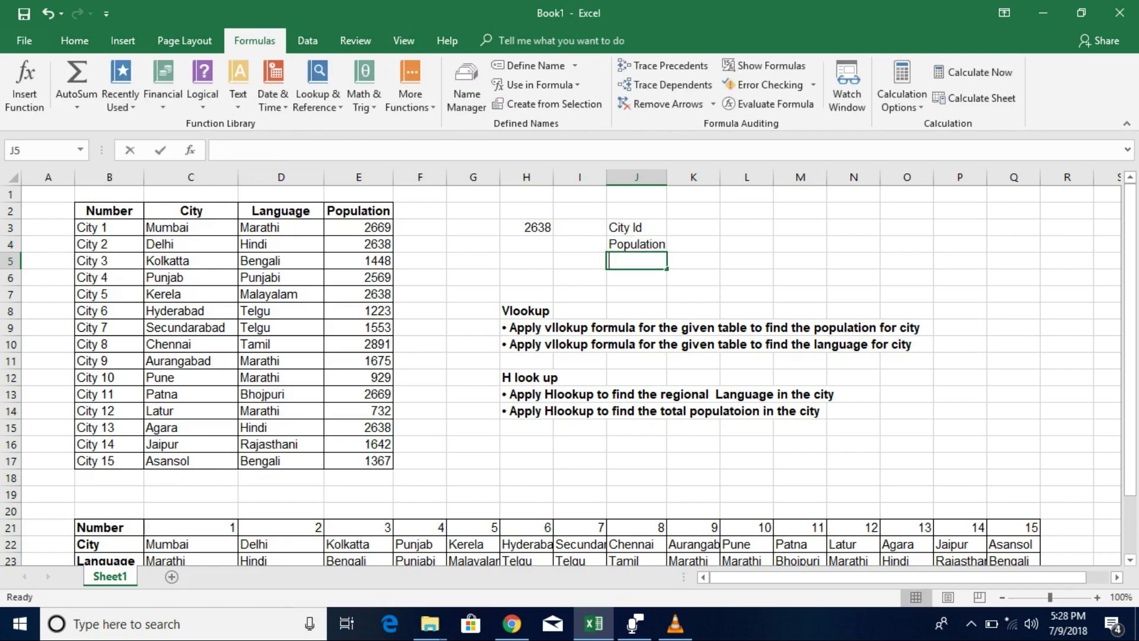
text(age)
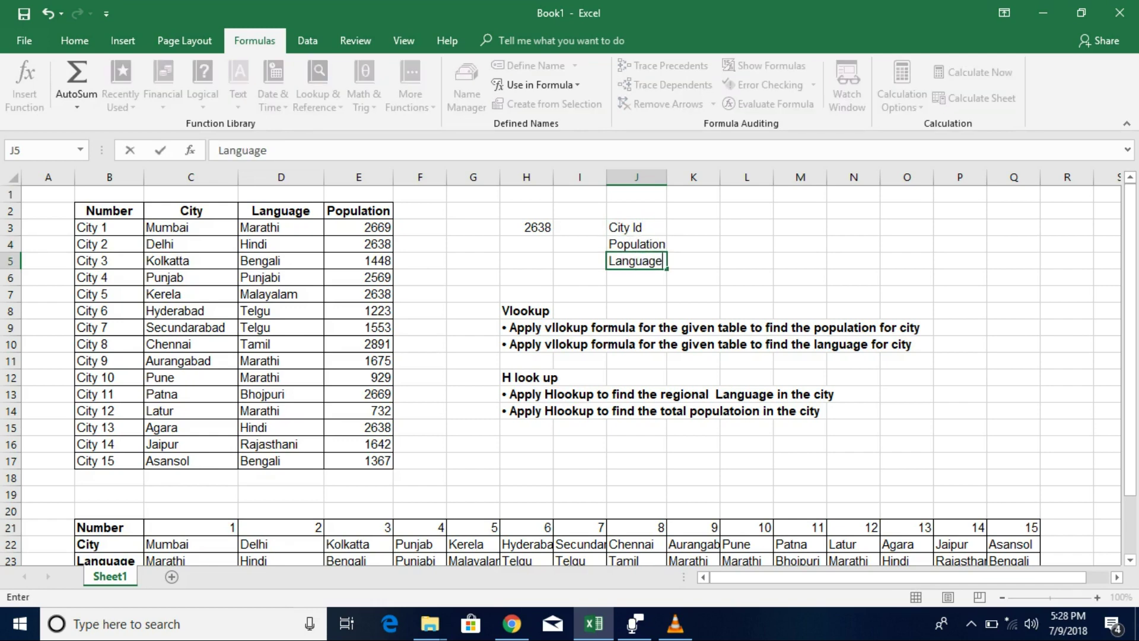
key(Return)
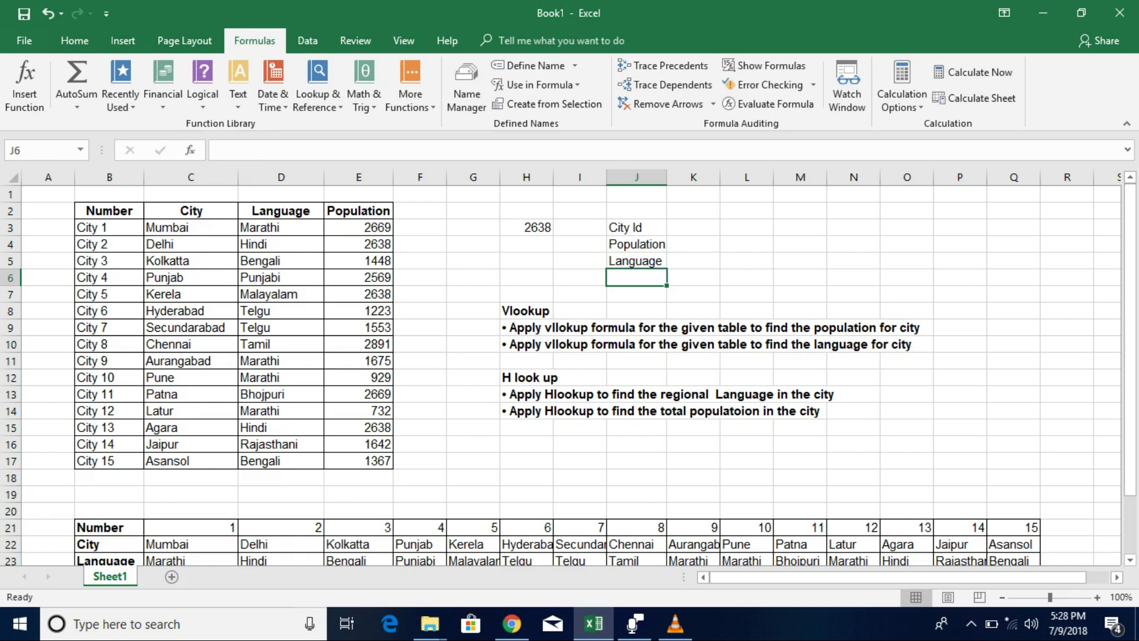
click(693, 244)
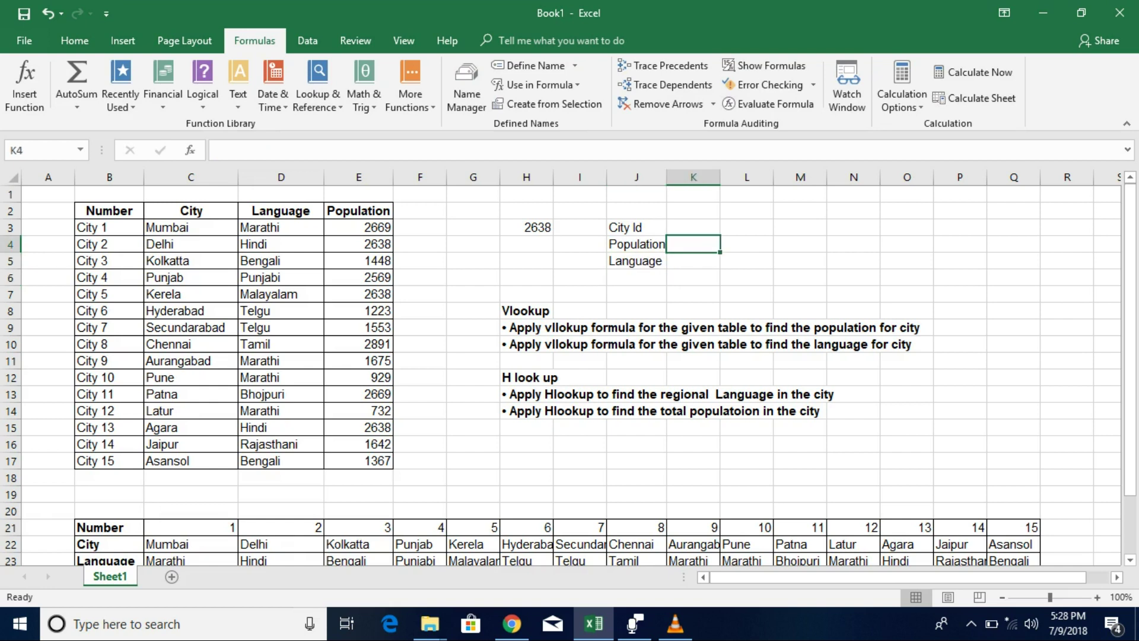
click(693, 228)
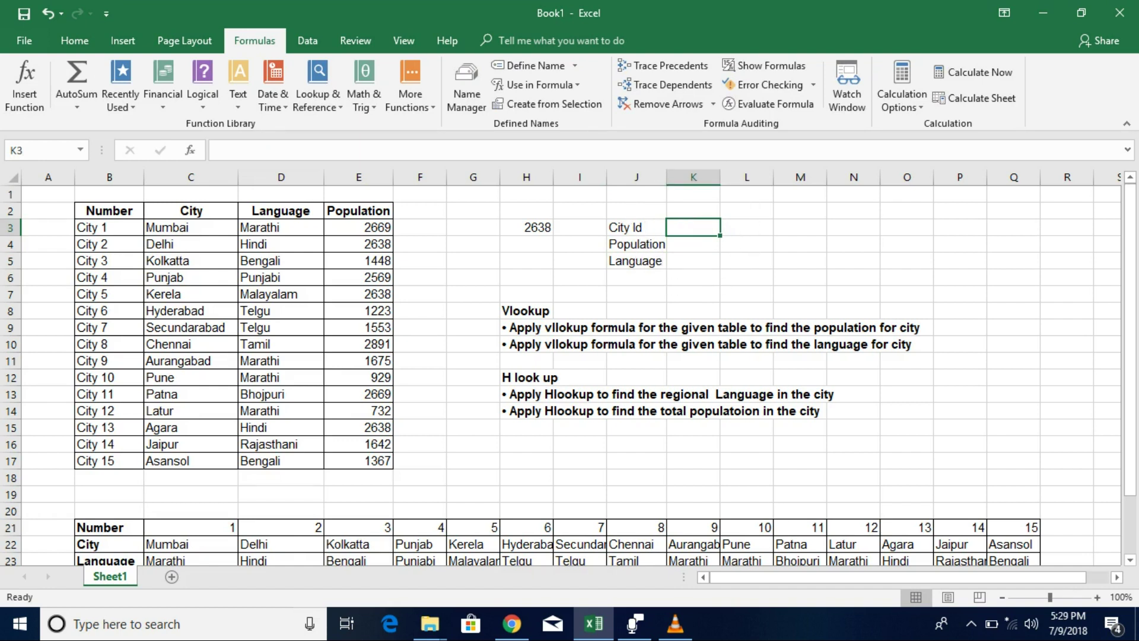
key(Down)
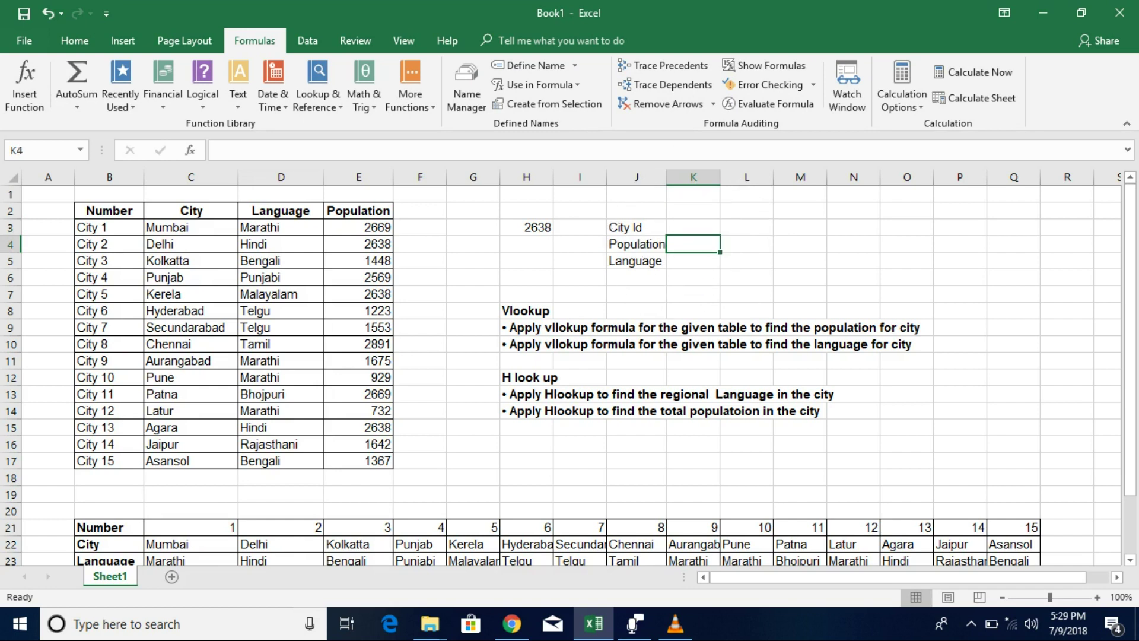
key(Down)
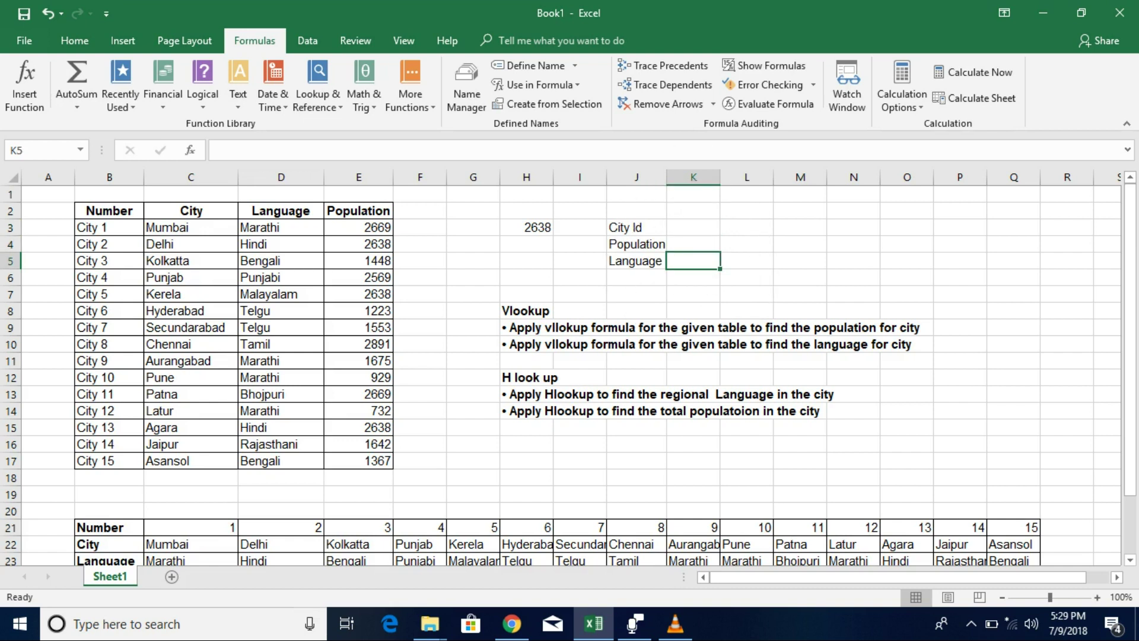
- Enter =VLOOKUP(K3,My_data,4,1) in cell K4 to look up the population for the city ID in K3
click(693, 244)
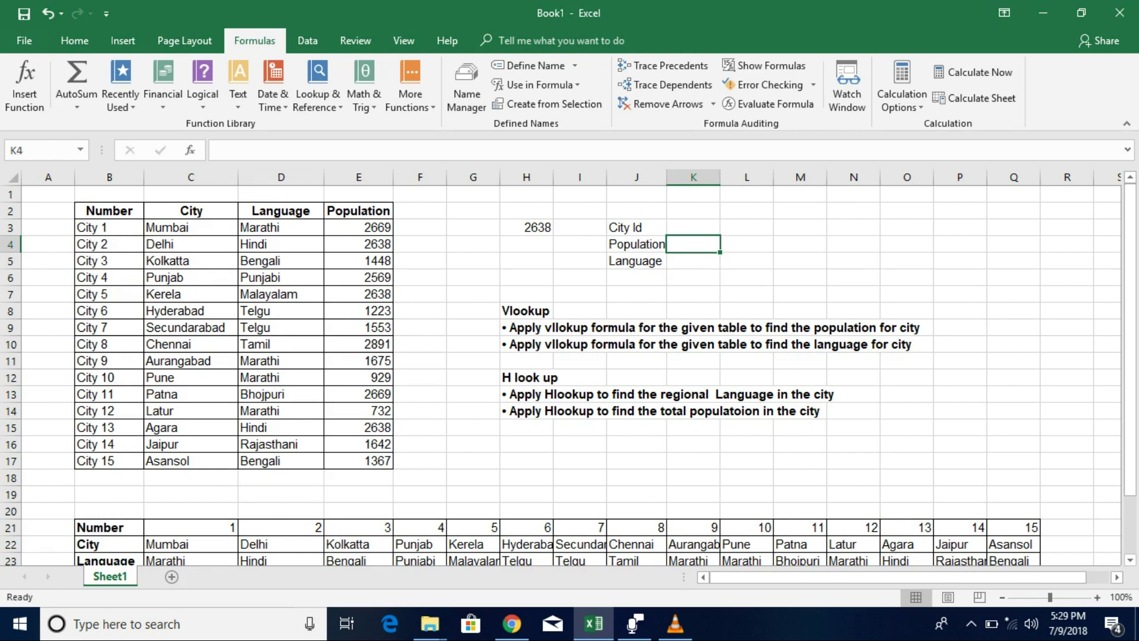
text(=vl)
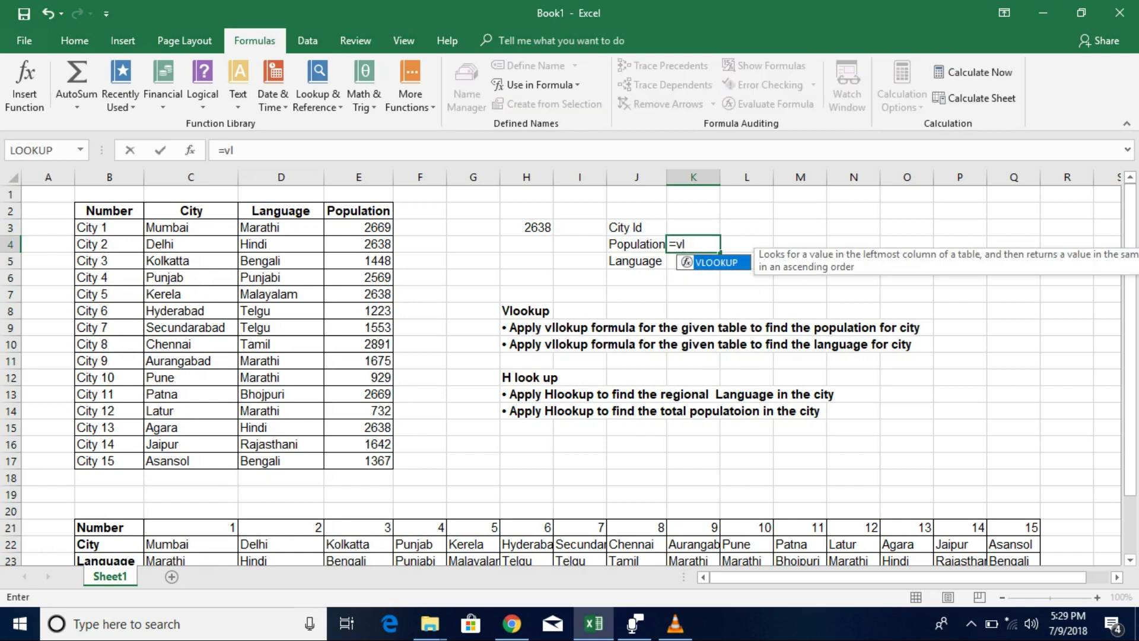
key(Tab)
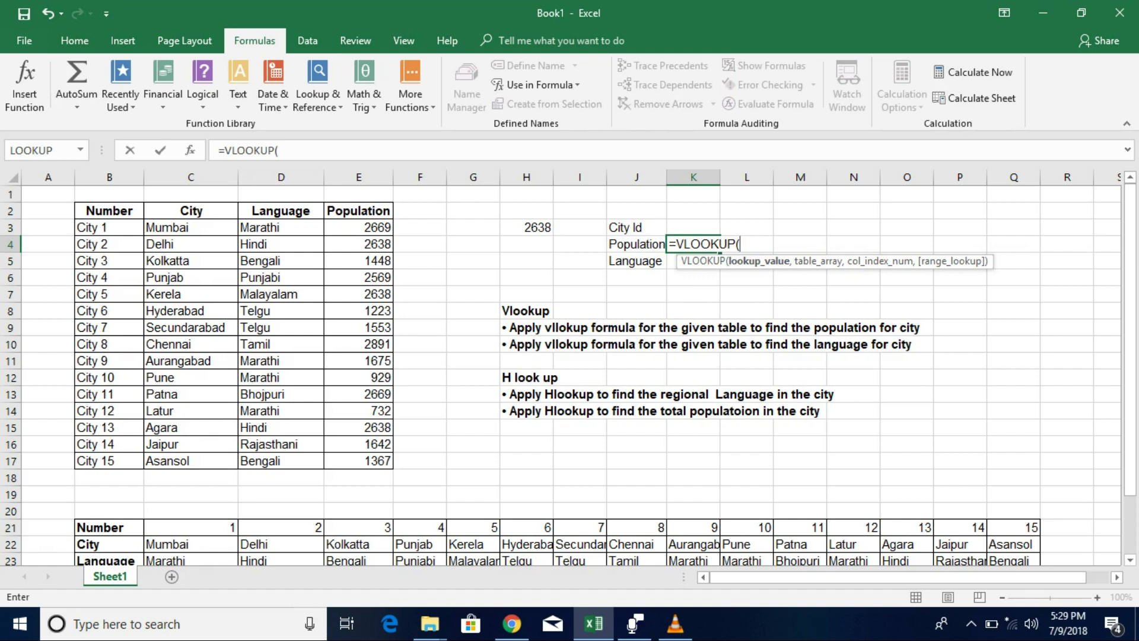
key(Up)
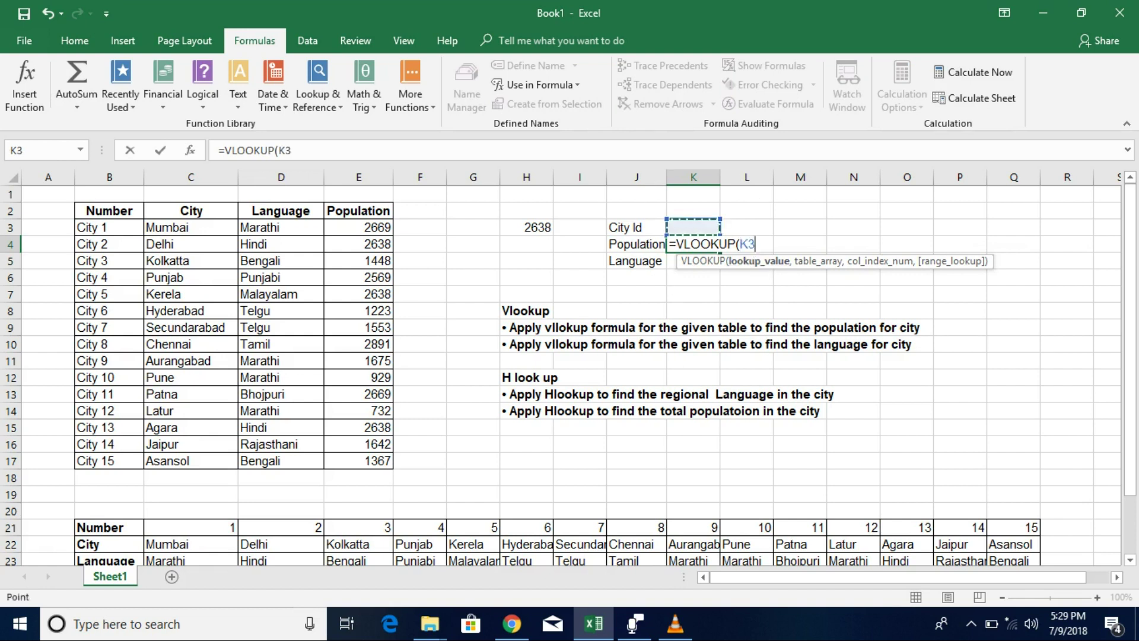
text(,)
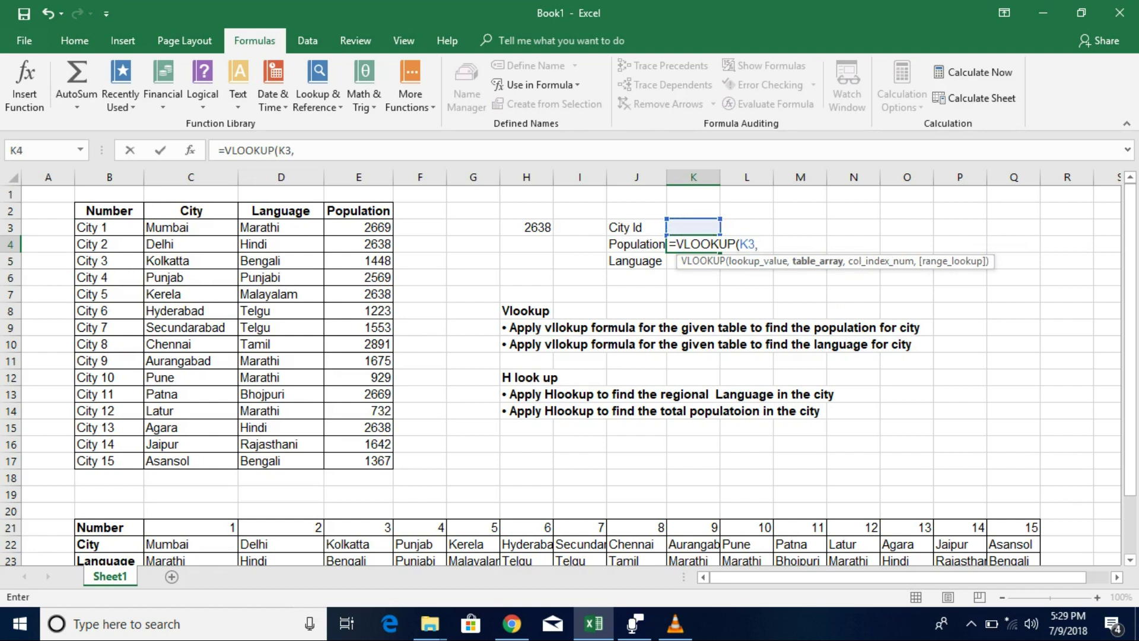
text(my)
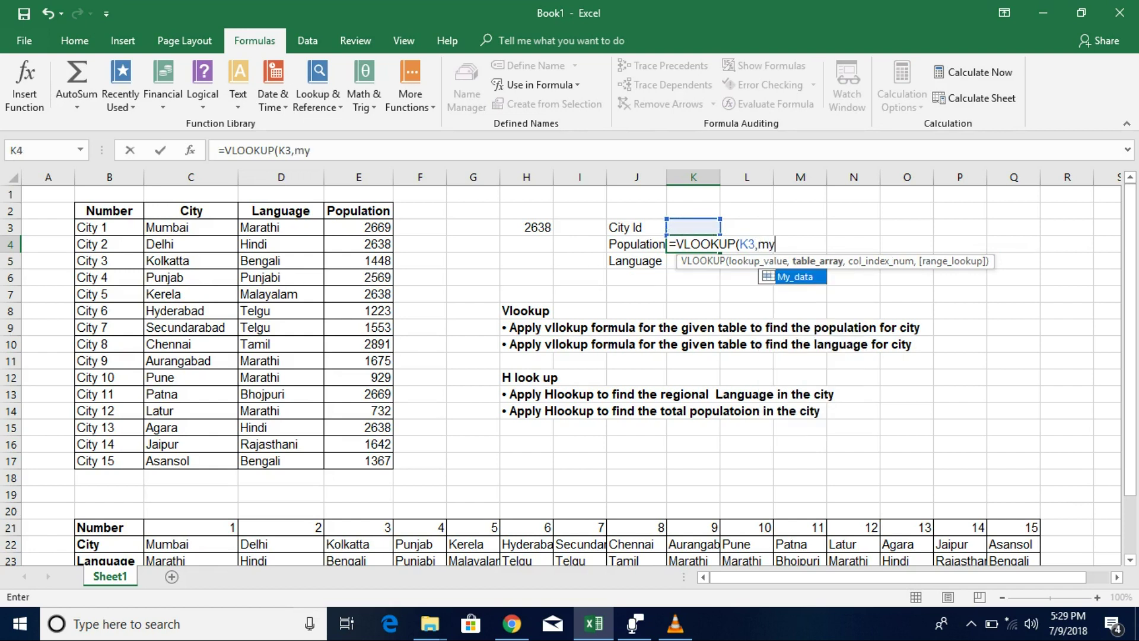
key(Tab)
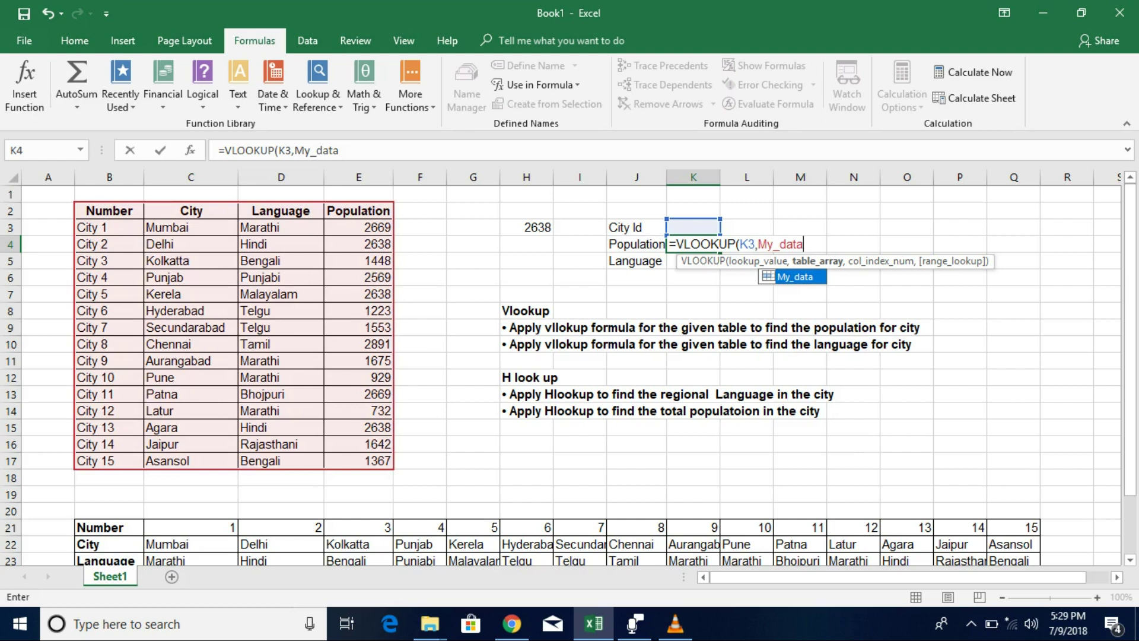
text(,)
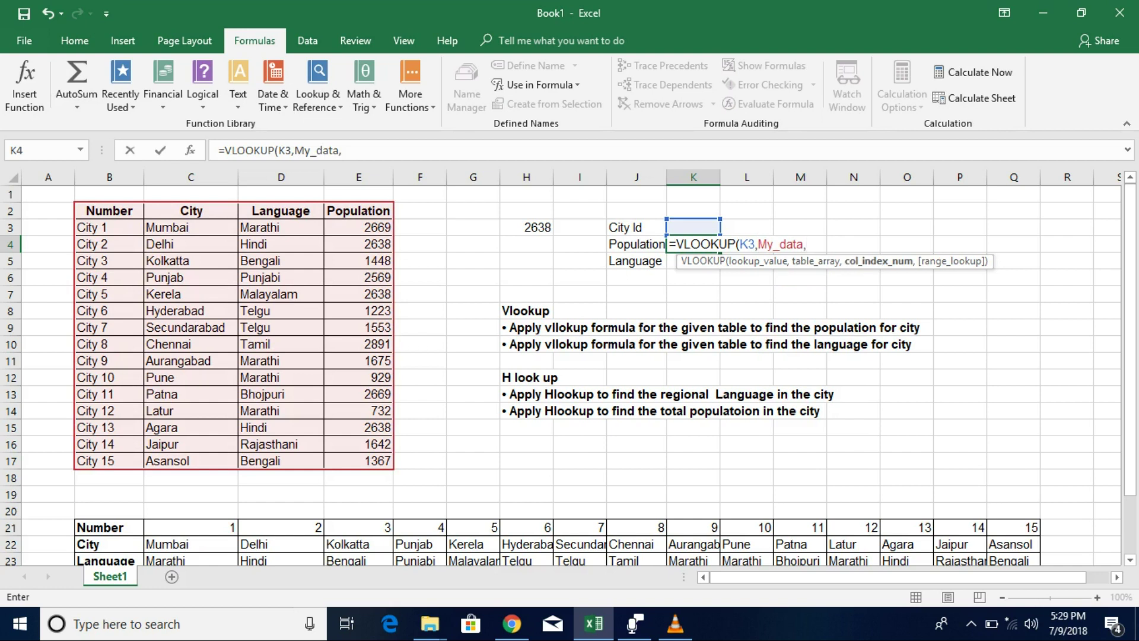
text(4,1)
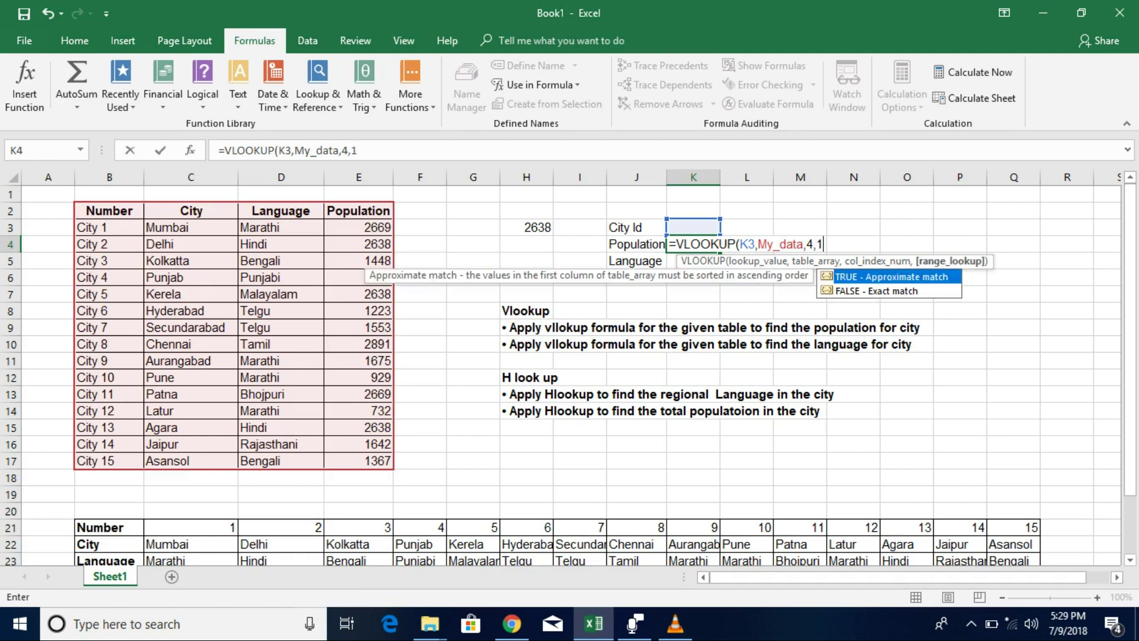
text())
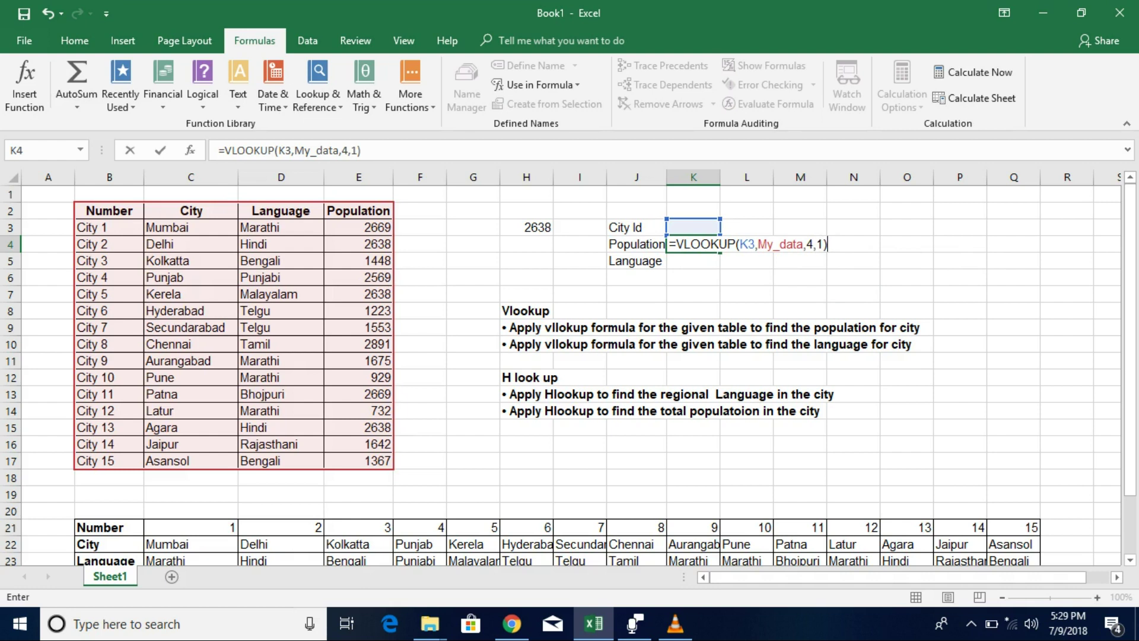
key(Return)
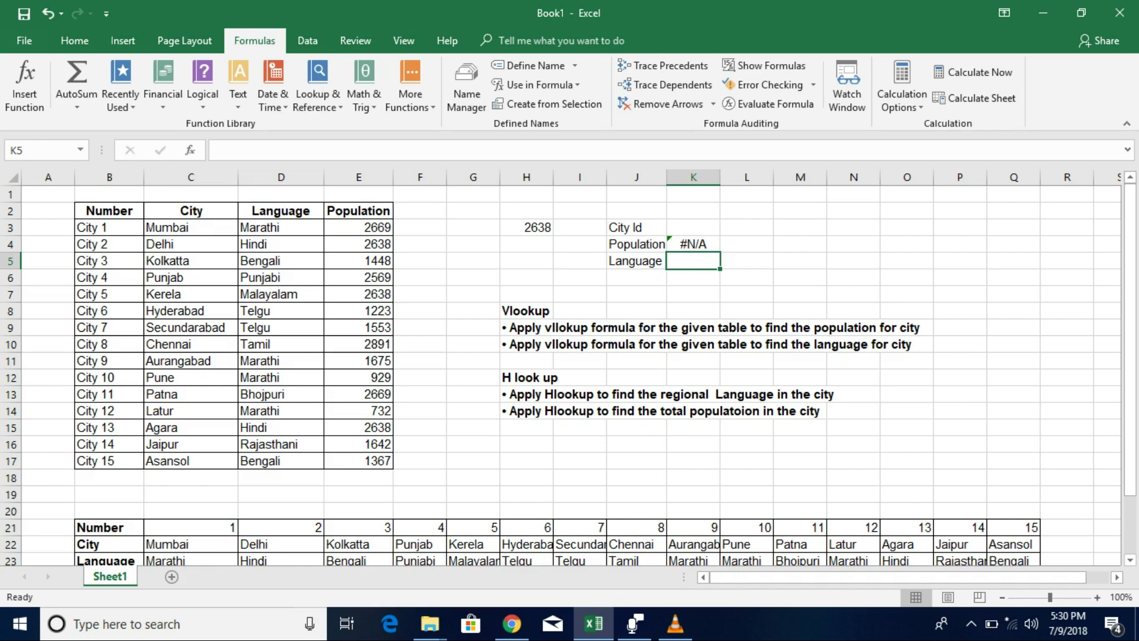
- Enter City 5 as the city ID in cell K3
click(693, 227)
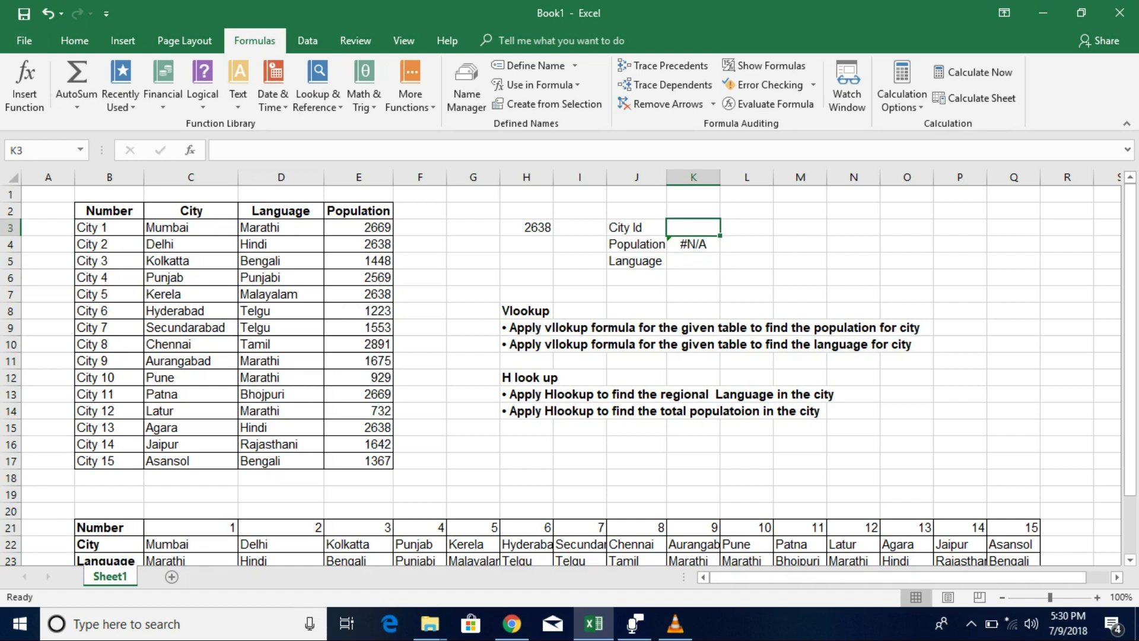
text(City)
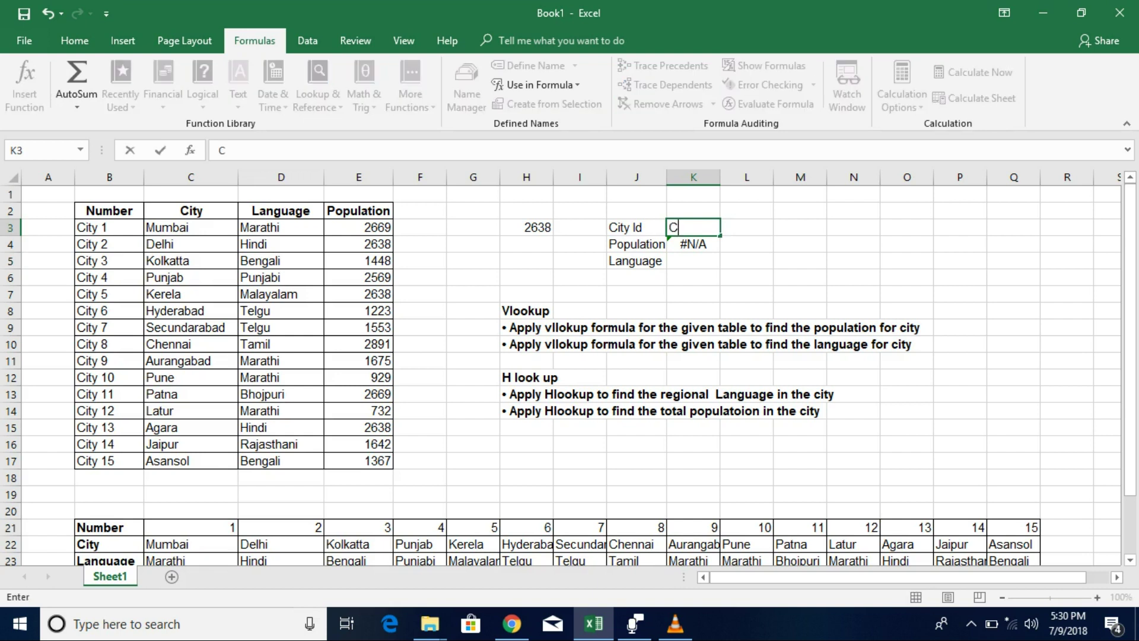
key(BackSpace)
key(BackSpace)
key(BackSpace)
text(ity 5)
key(Return)
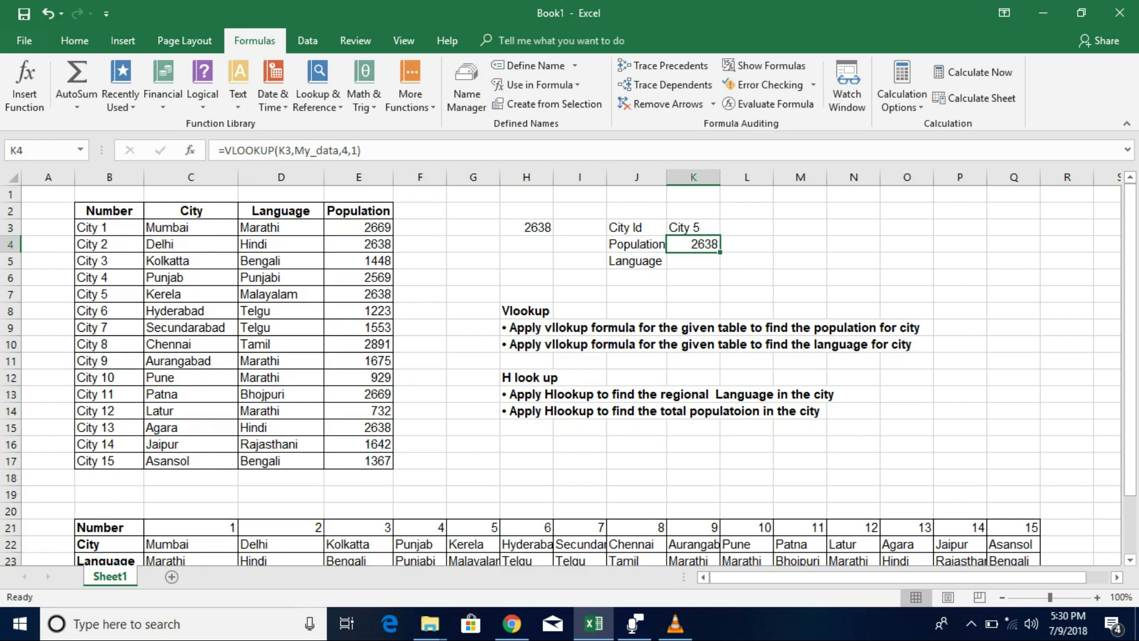
- Change the city ID in cell K3 to City 1
click(692, 227)
key(F2)
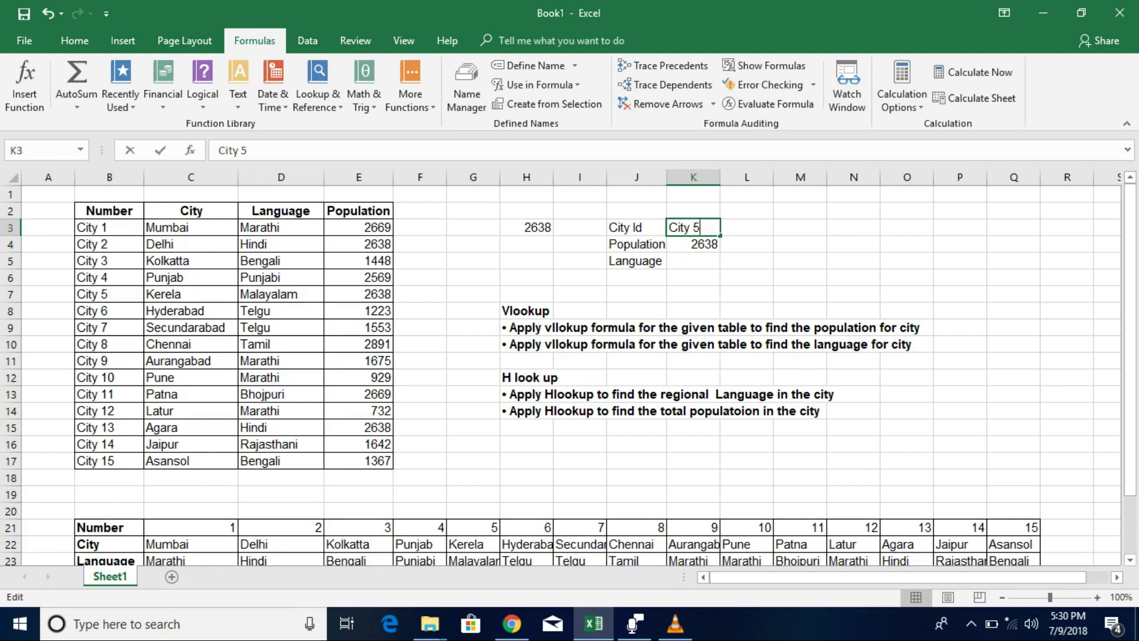
key(BackSpace)
text(1)
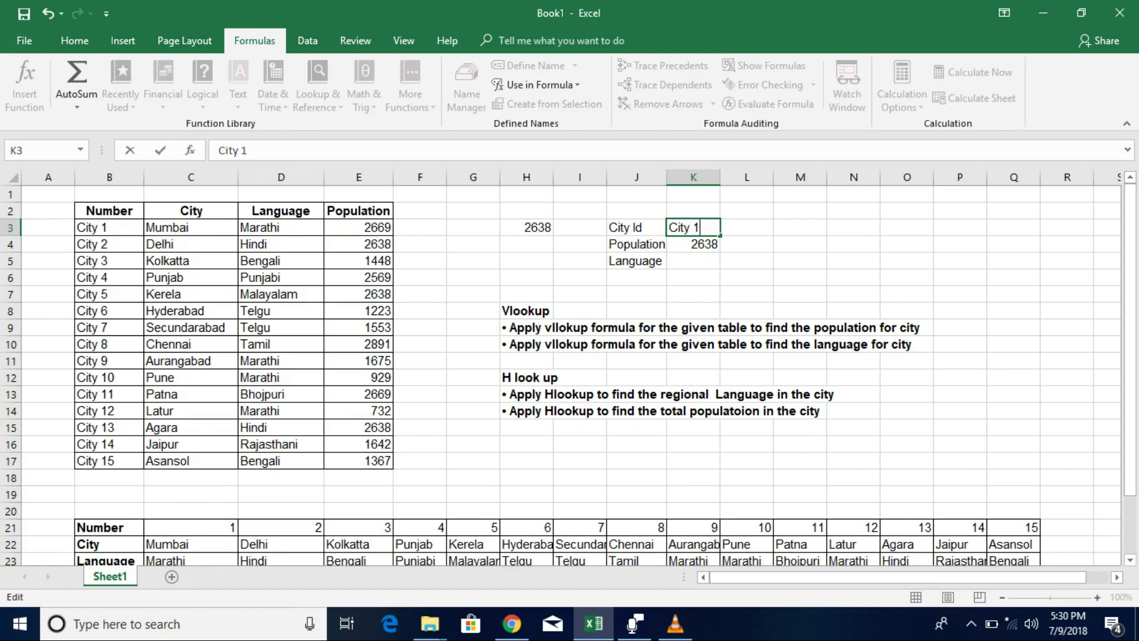
key(Return)
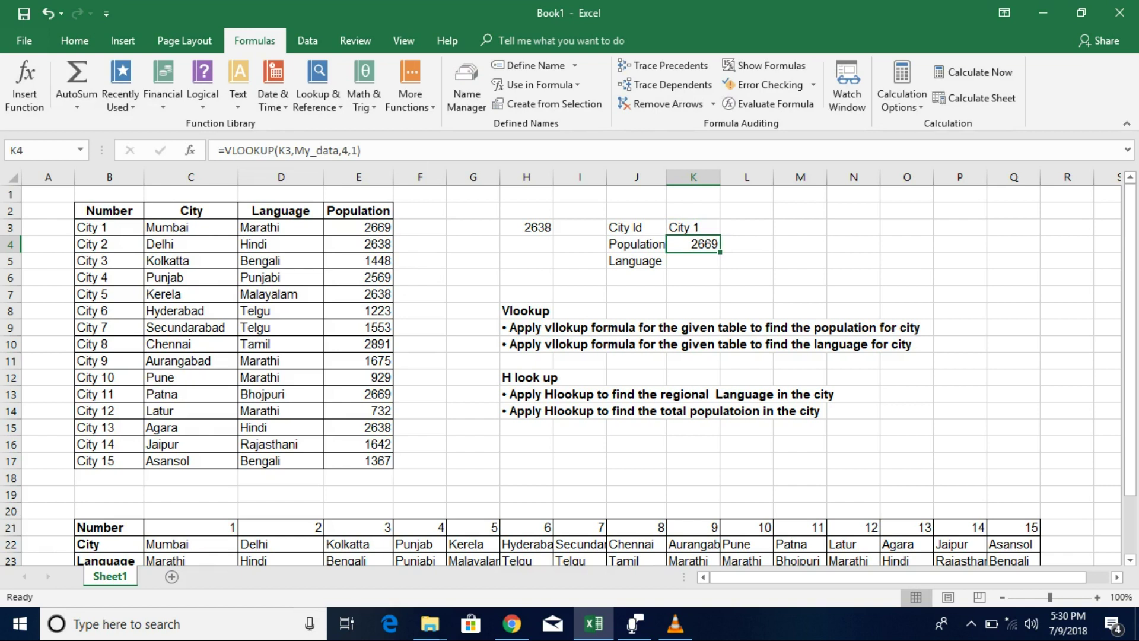
- Change the city ID in cell K3 to City 13
double_click(697, 227)
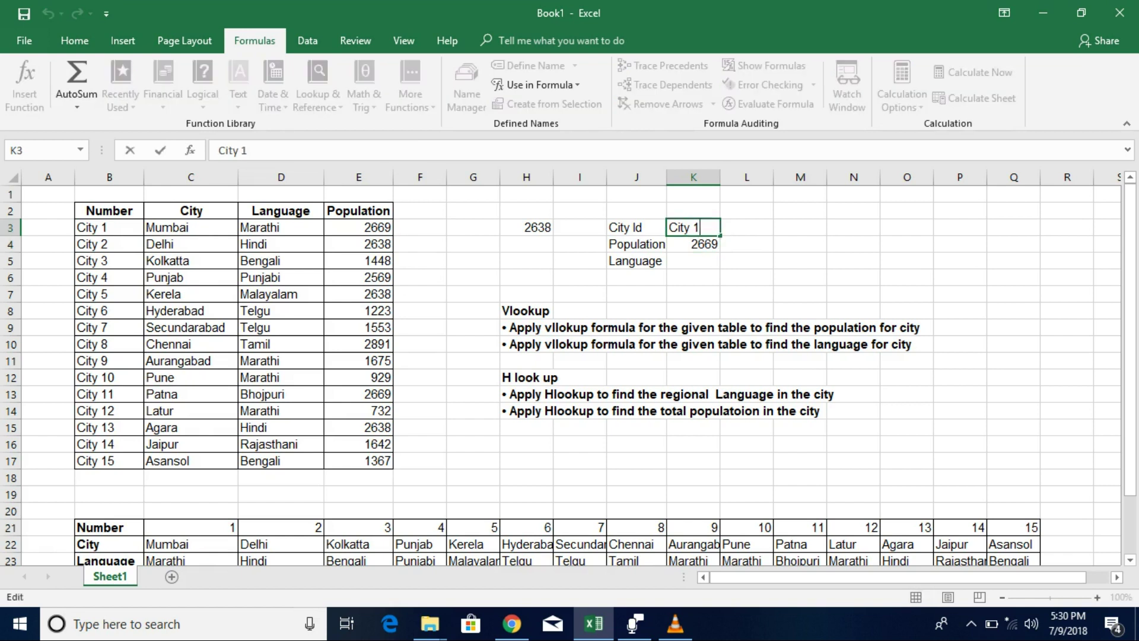
text(3)
key(Return)
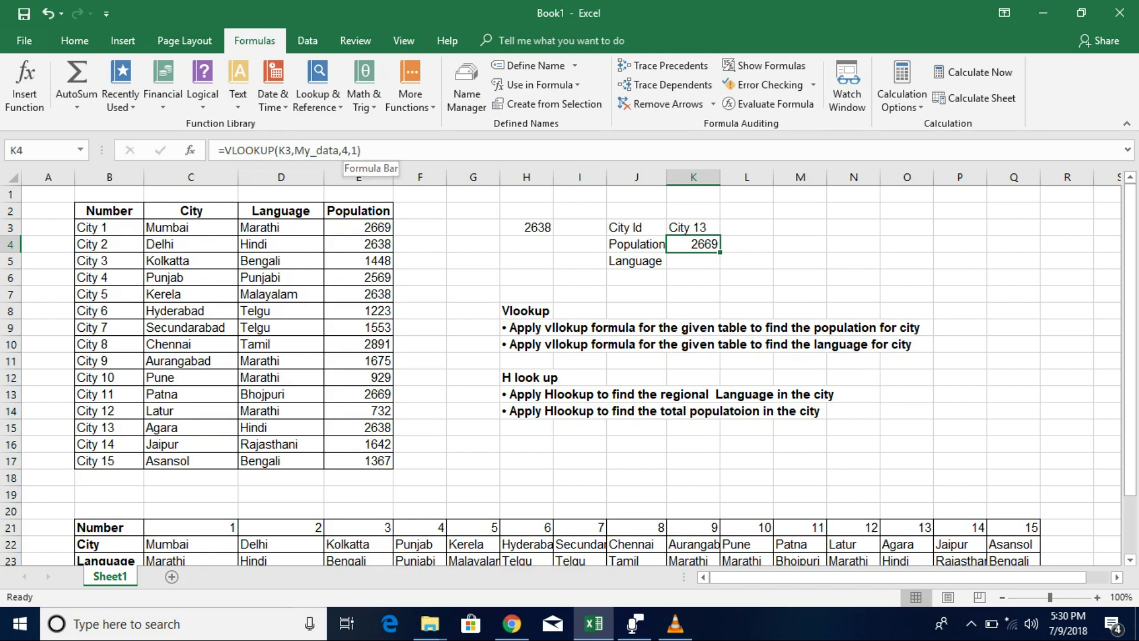
- Set the range lookup argument of the VLOOKUP formula in cell K4 to 0 for an exact match
click(355, 151)
key(BackSpace)
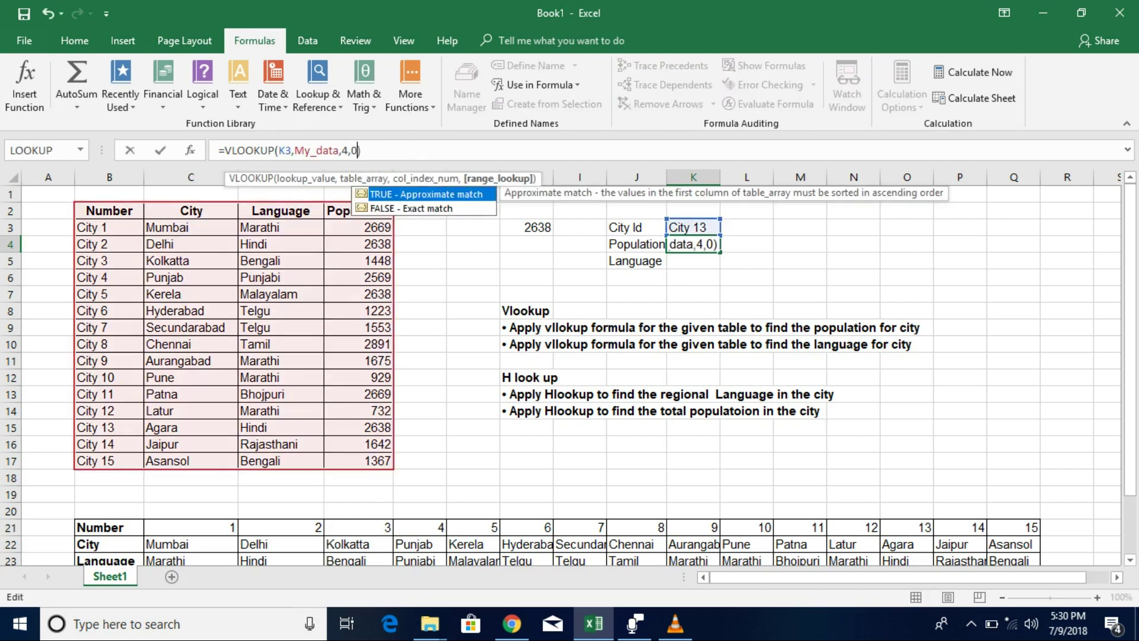
text(0)
key(Return)
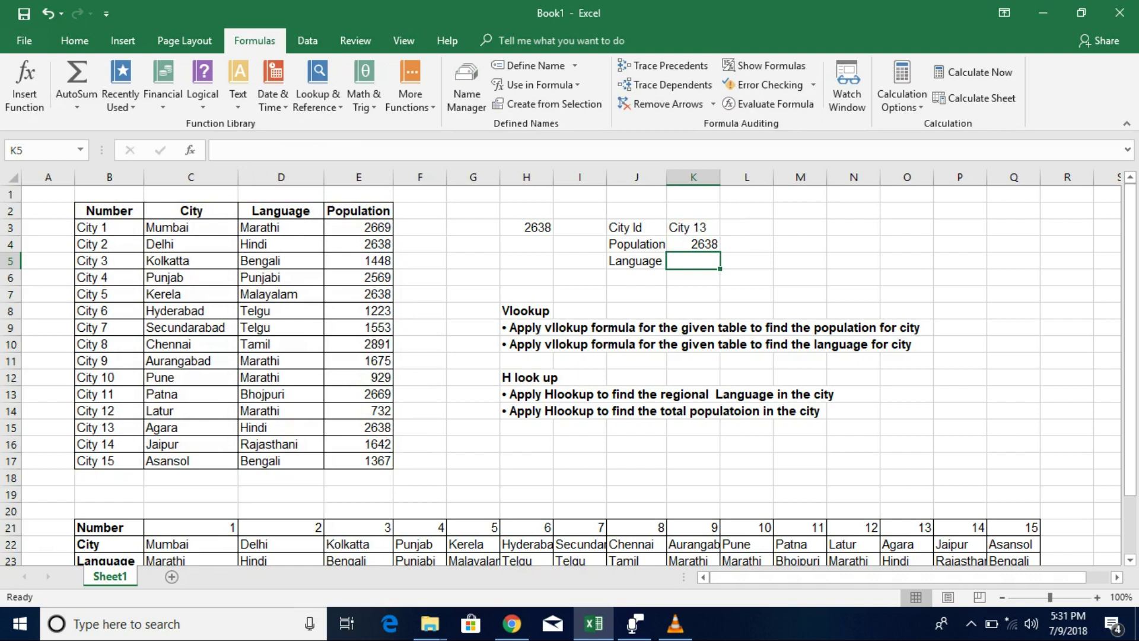
- Change the city ID in cell K3 to City 15
click(693, 228)
key(F2)
key(BackSpace)
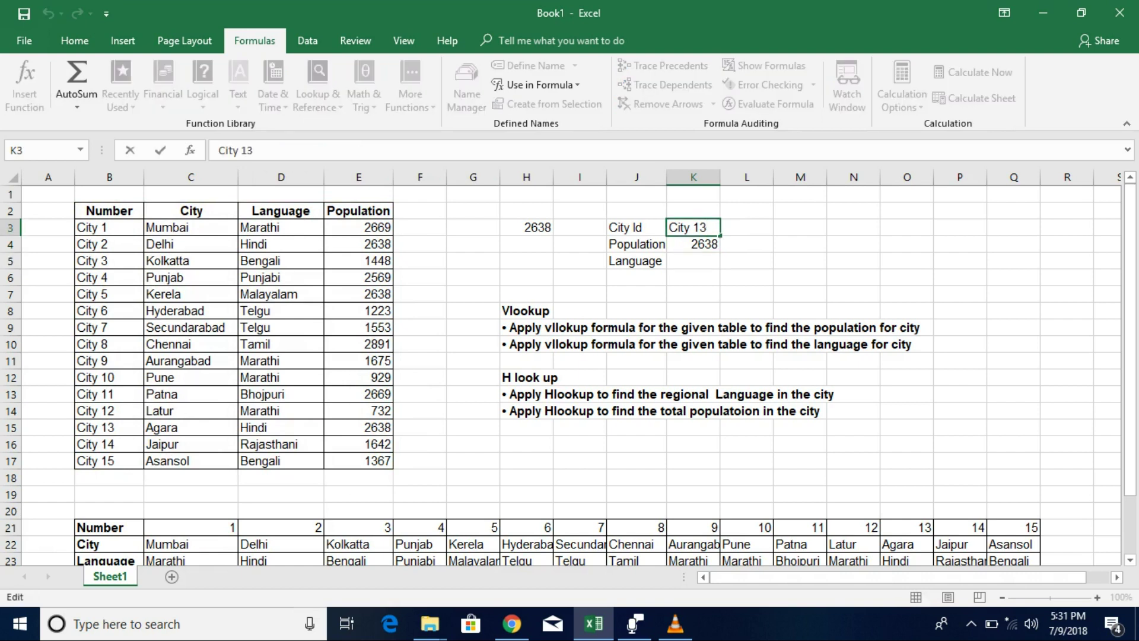
text(5)
key(Return)
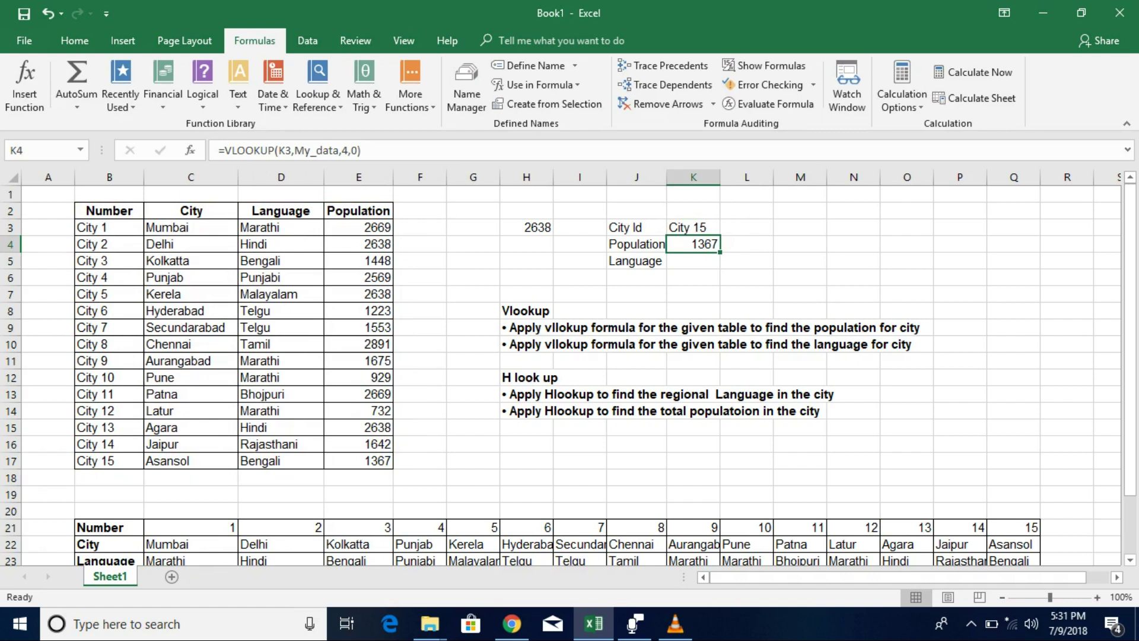
- Enter =VLOOKUP(K3,My_data,3,0) in cell K5 to look up the language for the city ID in K3
click(692, 260)
text(=vl)
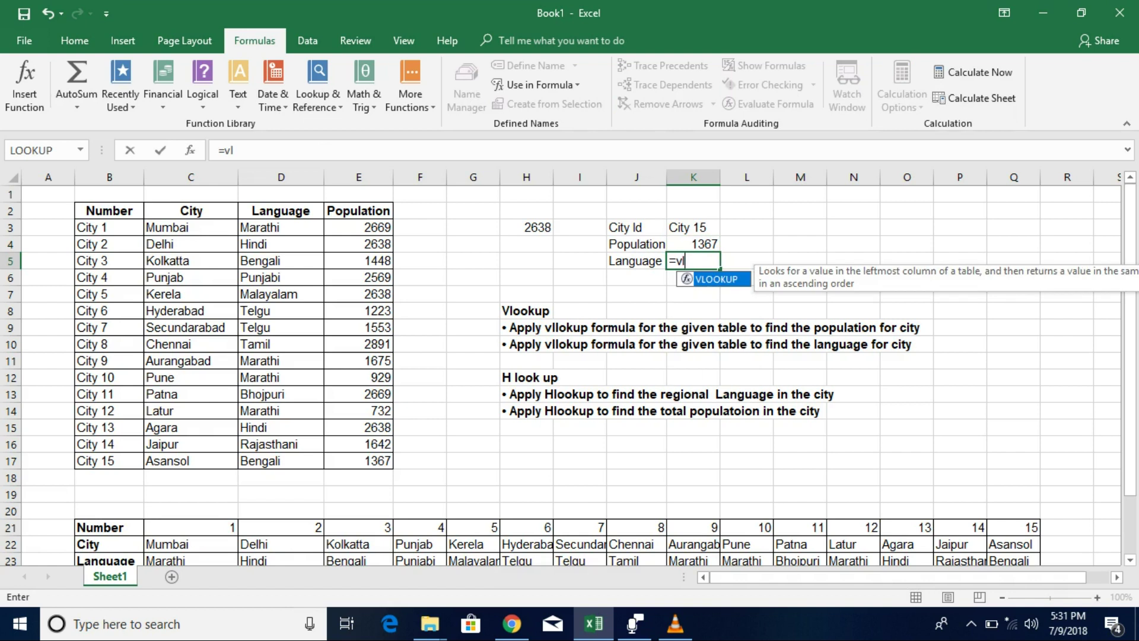
key(Tab)
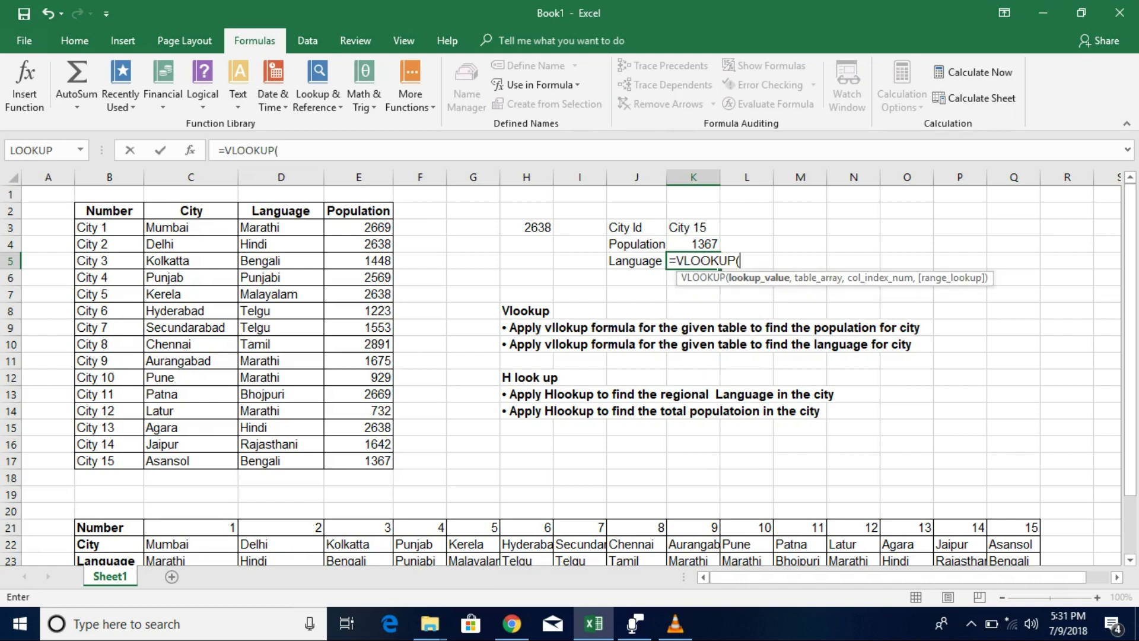
click(693, 227)
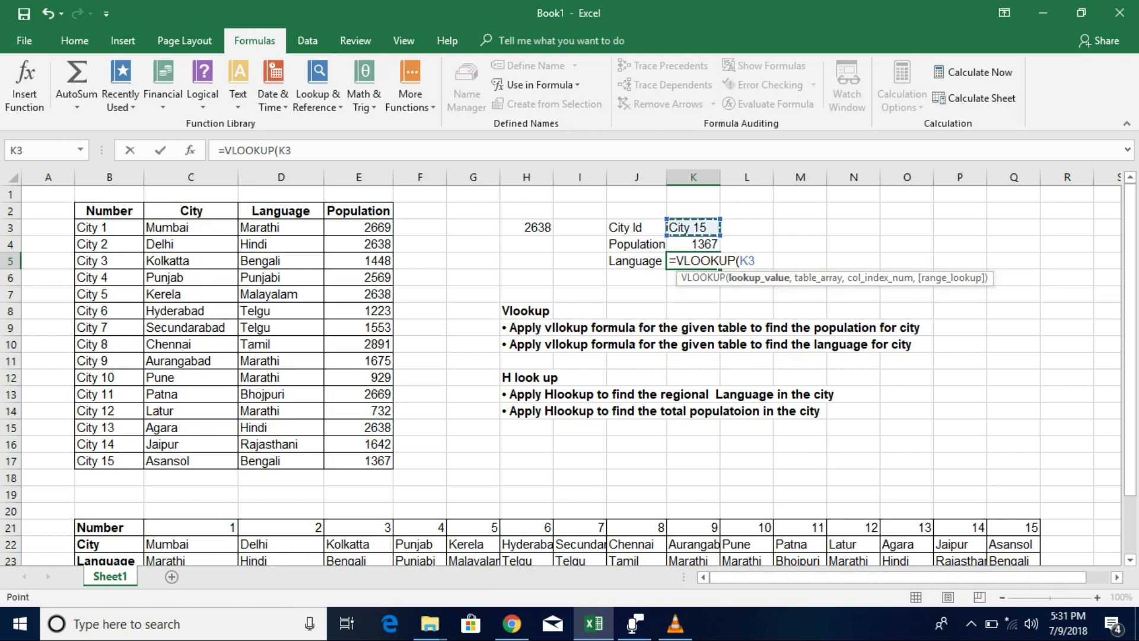
text(,my)
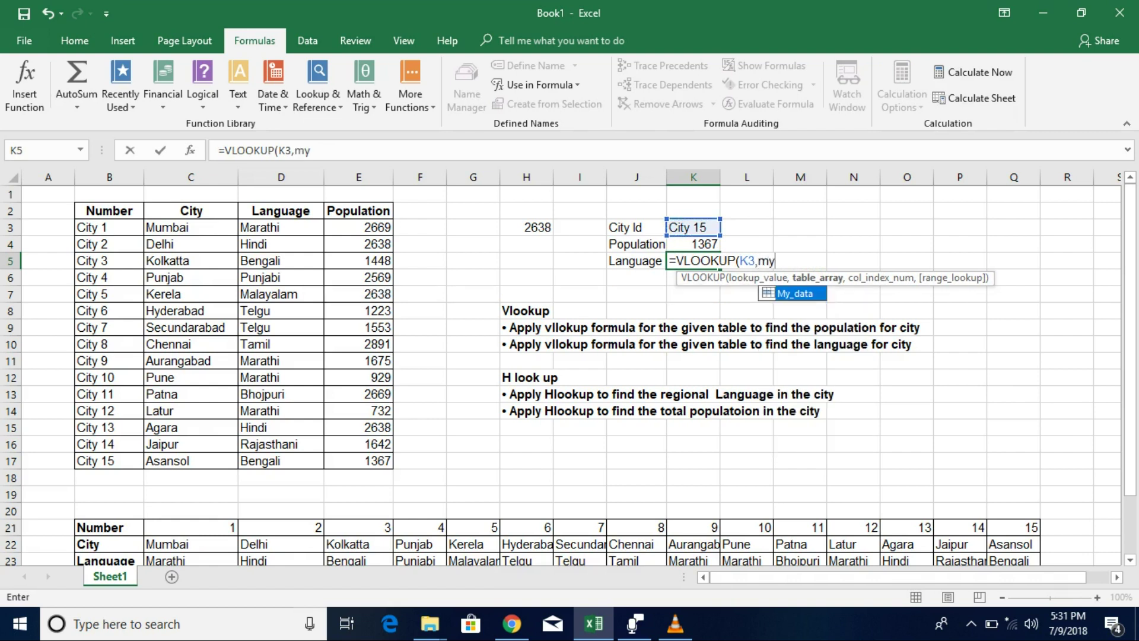
key(Tab)
text(,)
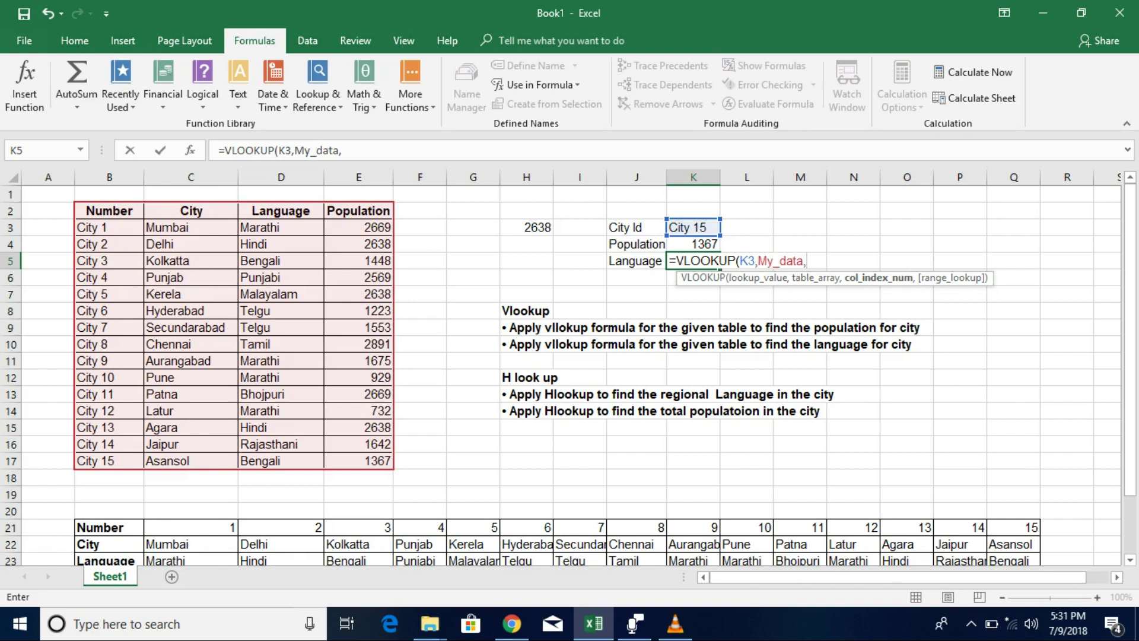
text(3,)
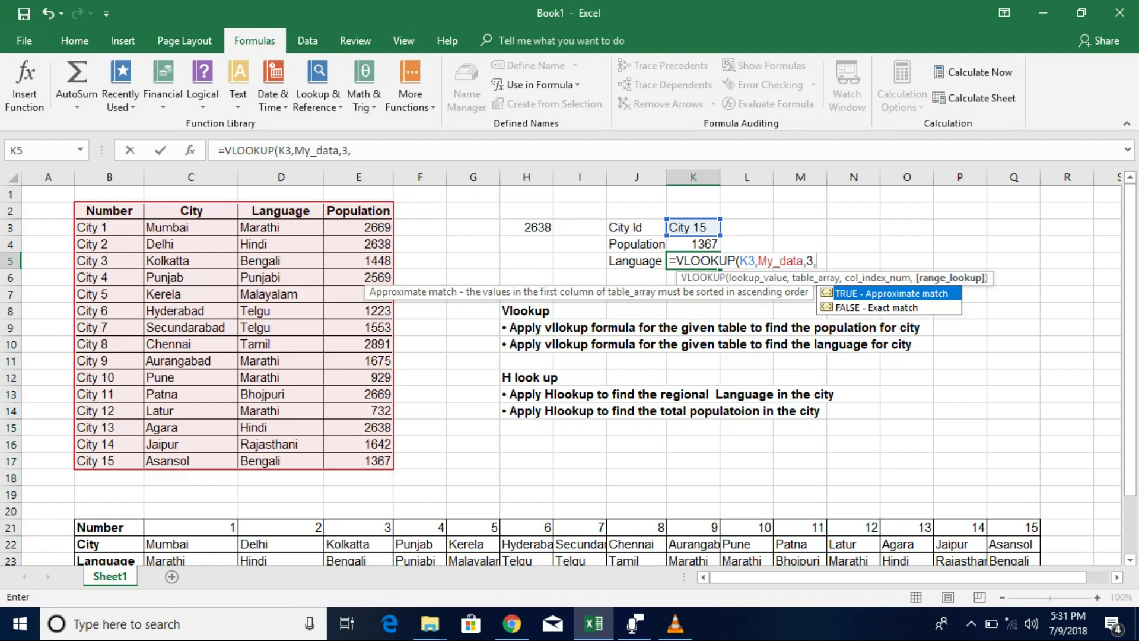
text(0))
key(Return)
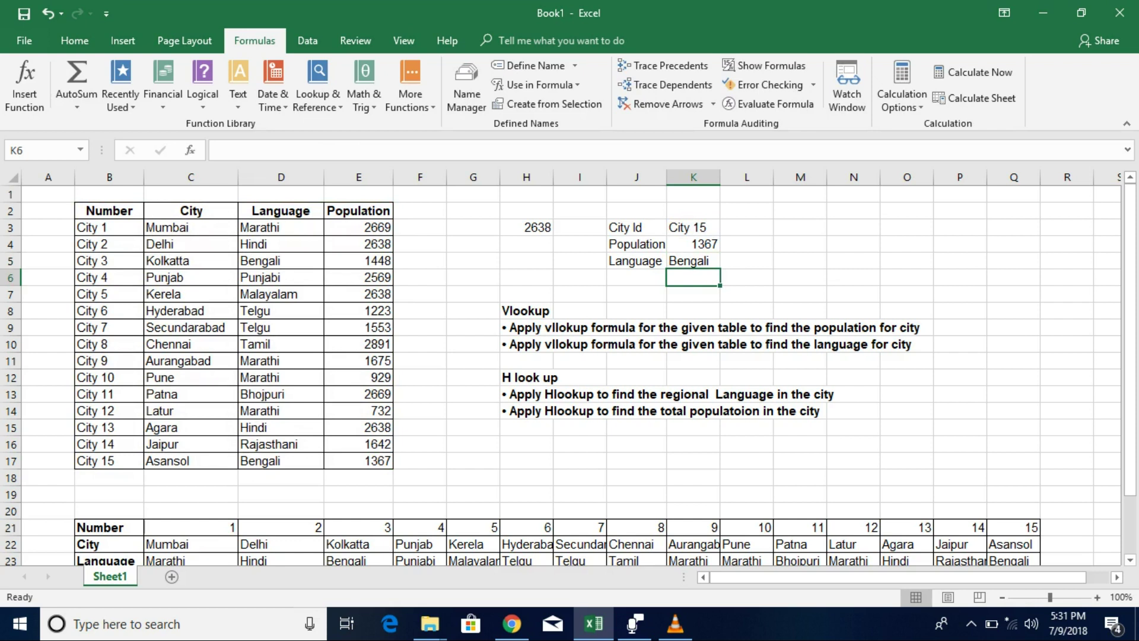
- Change the city ID in cell K3 to City 11 to test both lookup formulas
click(692, 227)
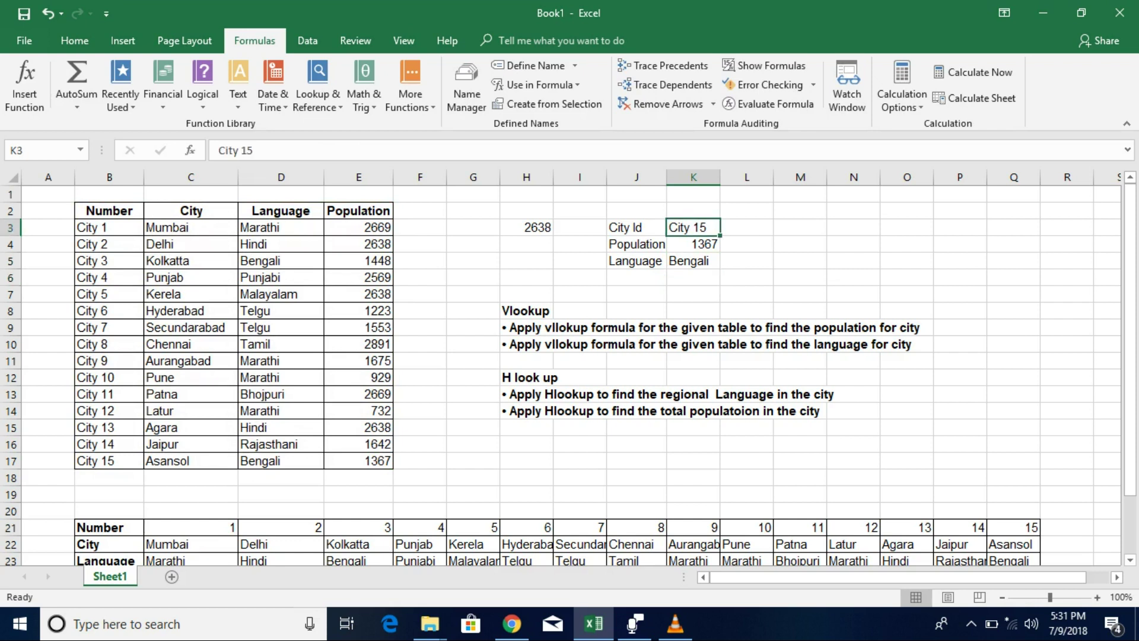
key(F2)
key(BackSpace)
text(1)
key(Return)
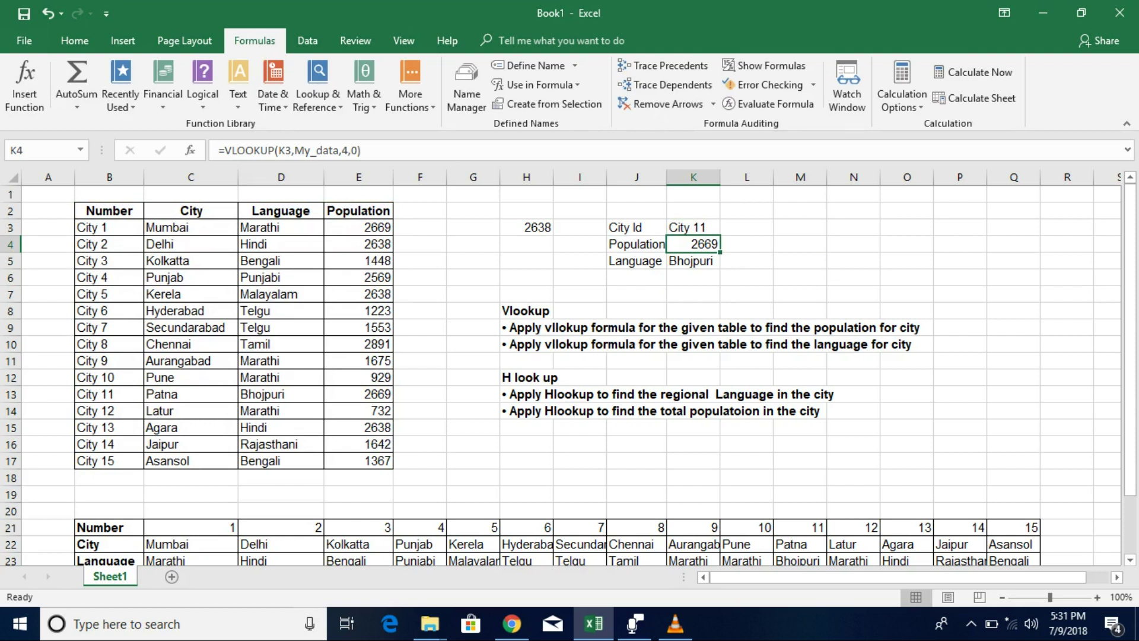
click(746, 261)
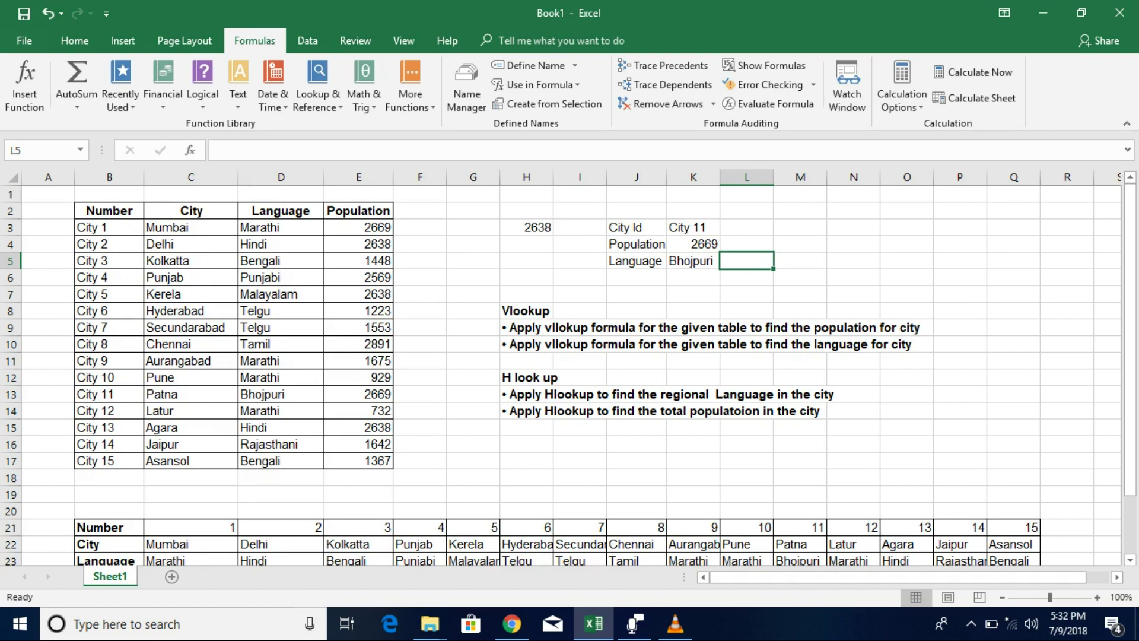
mouse_move(1130, 249)
mouse_down()
mouse_move(1130, 304)
mouse_move(1130, 249)
mouse_up()
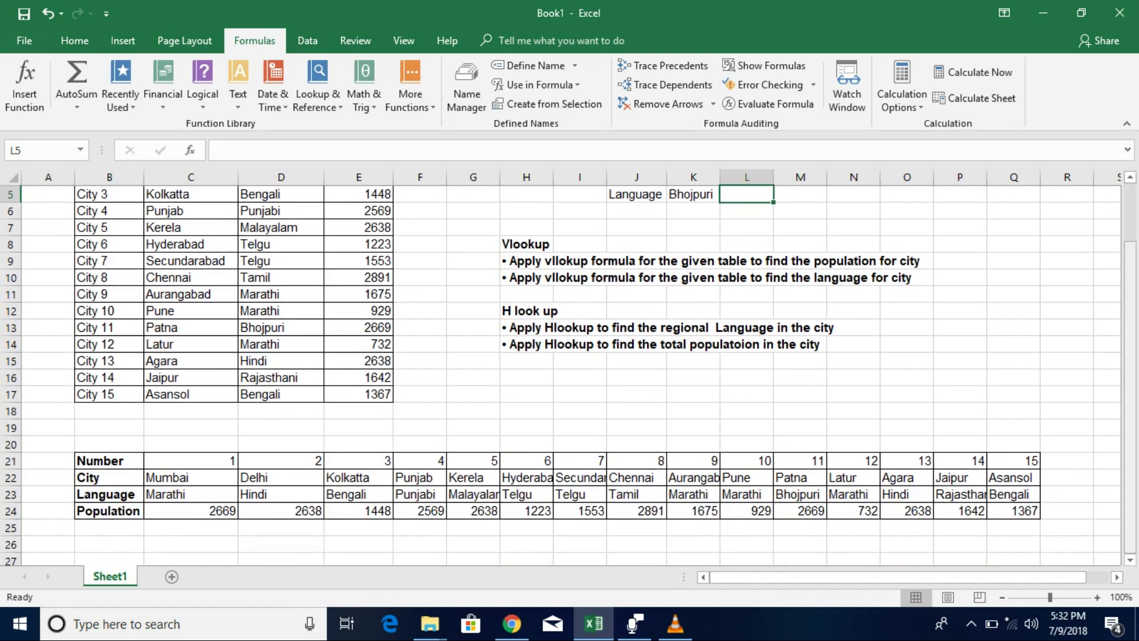
click(1130, 306)
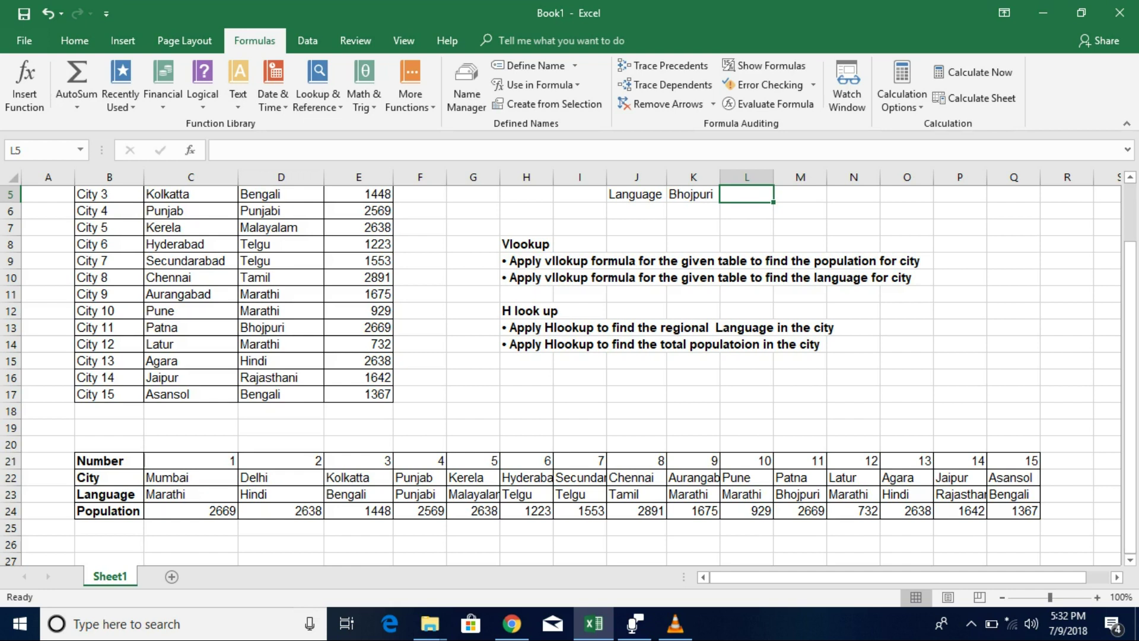
- Enter the labels City id, Population and Language in cells I17 to I19 above the horizontal table
click(579, 393)
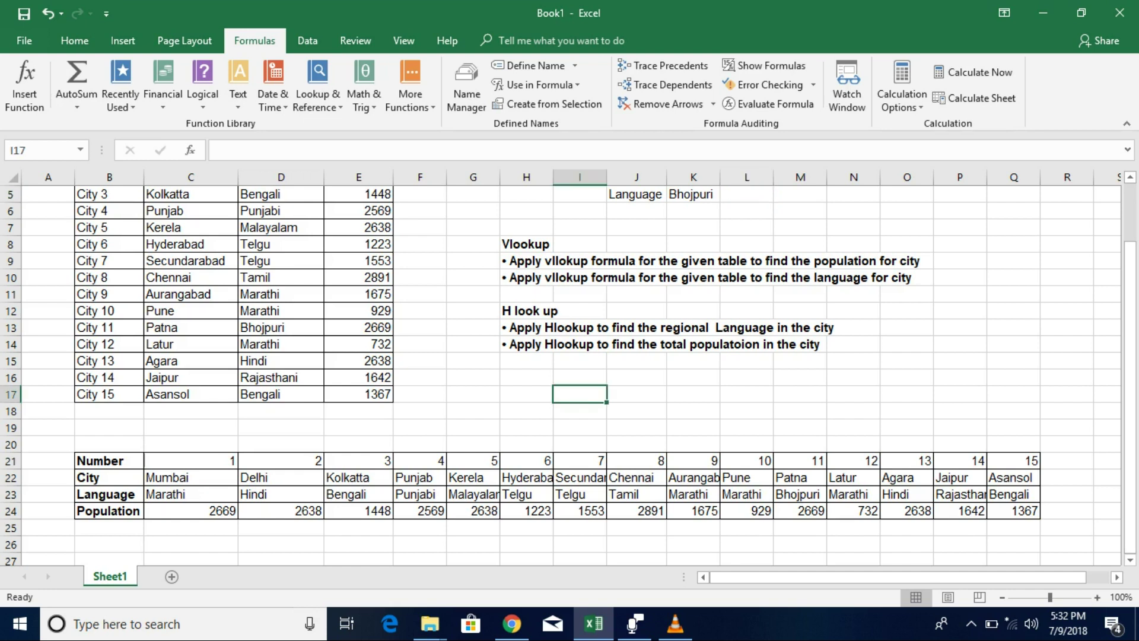
text(City)
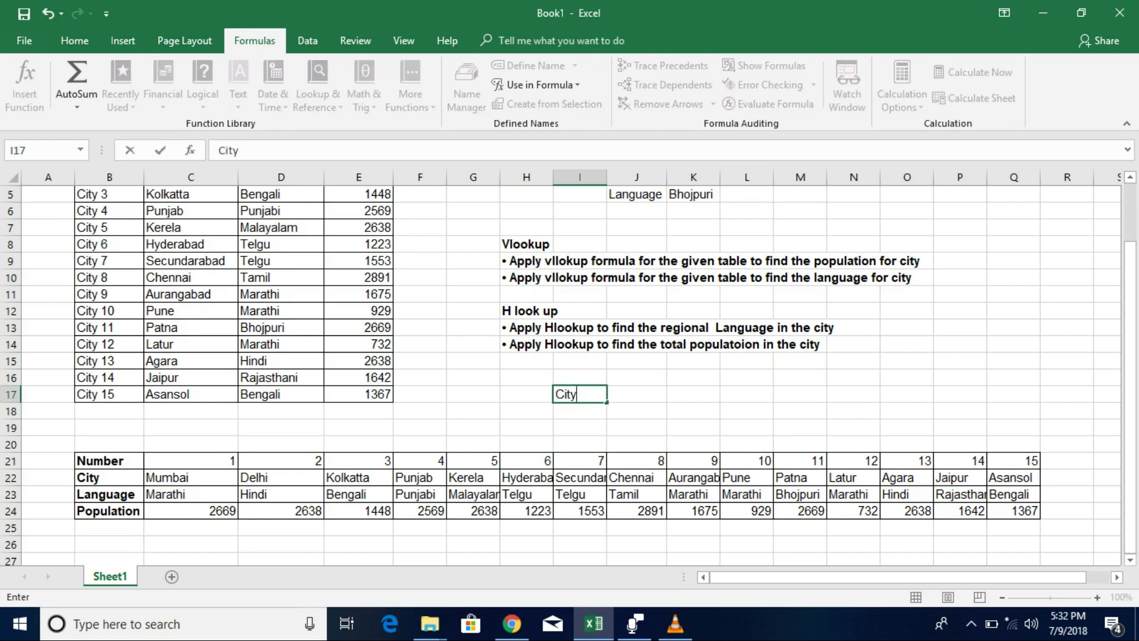
text( id)
key(Return)
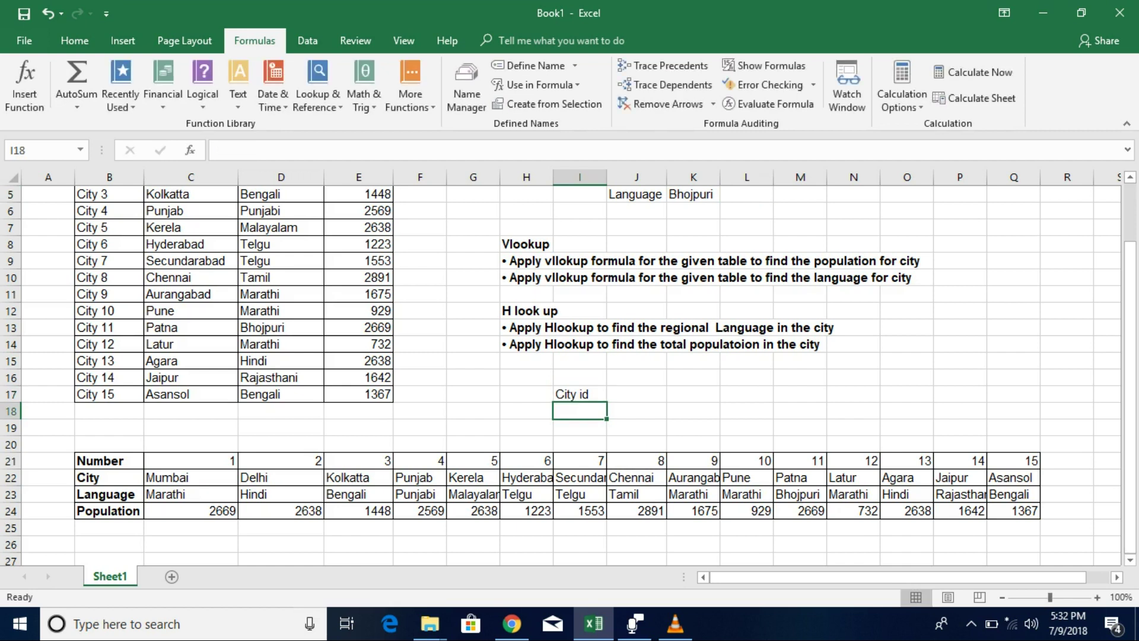
text(Po)
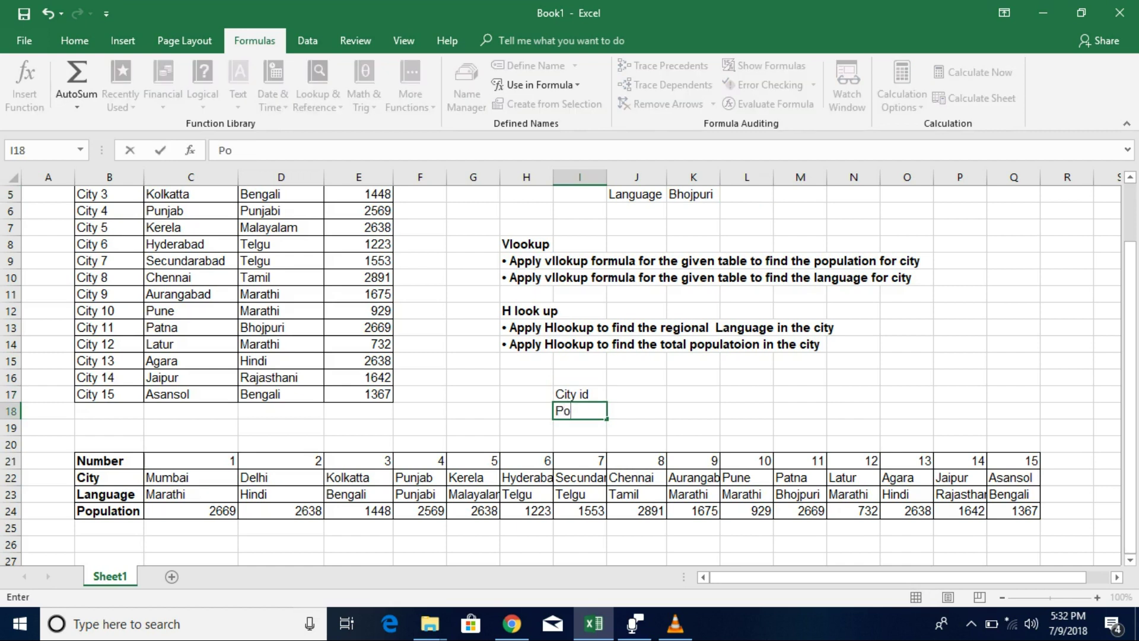
text(pulation)
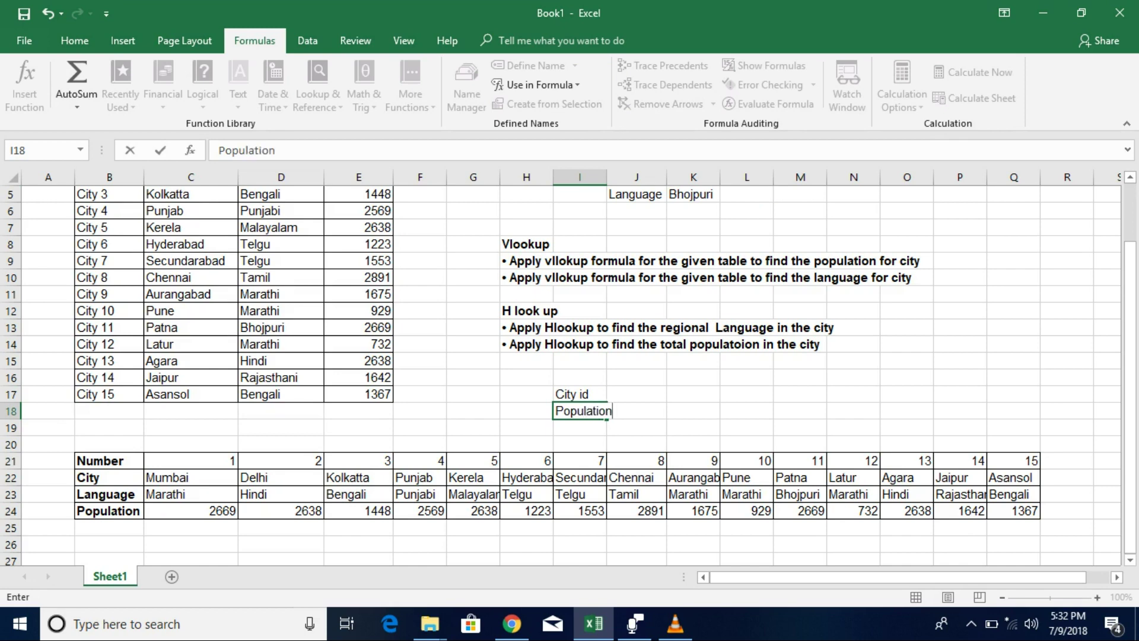
key(Return)
text(Language)
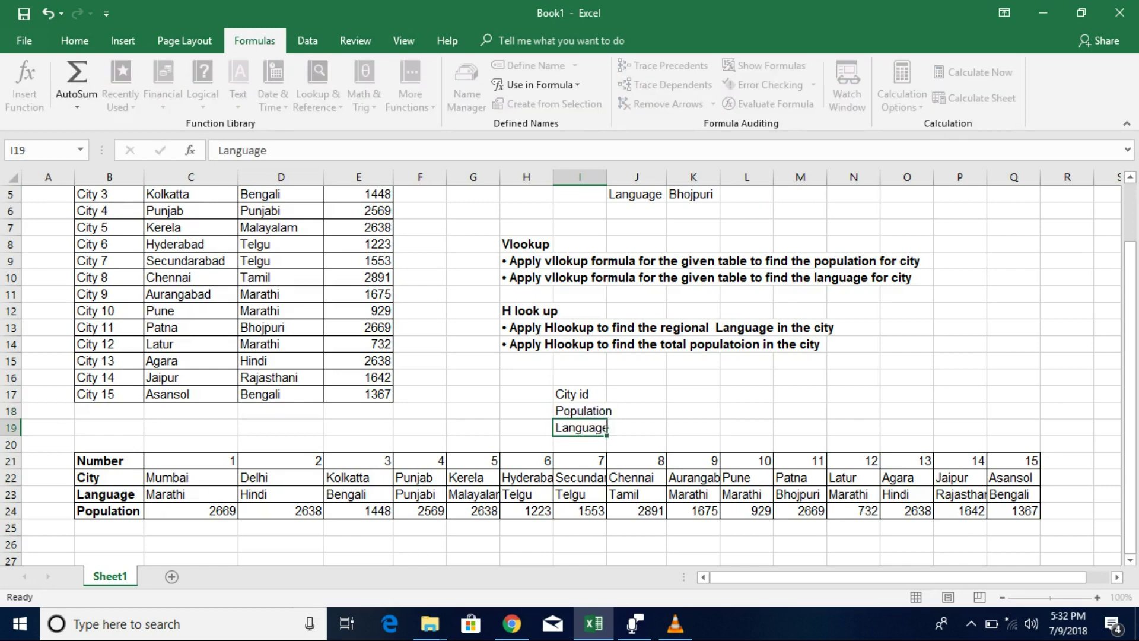
key(Return)
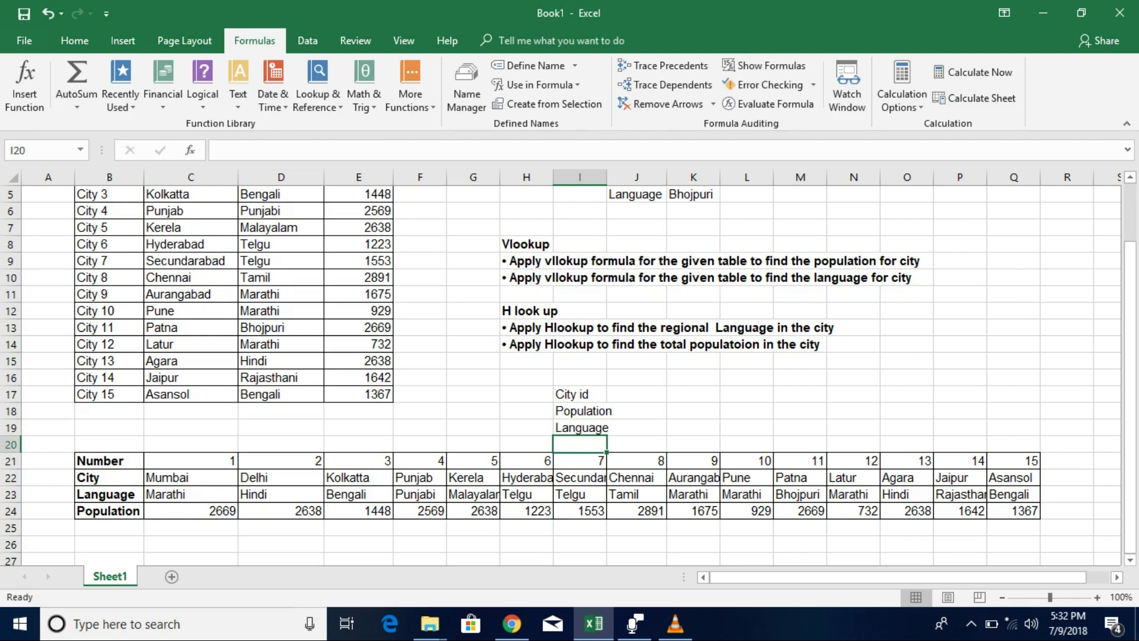
- Enter =HLOOKUP(J17,B21:Q24,4,0) in cell J18 to look up the population for the city ID in J17
click(637, 410)
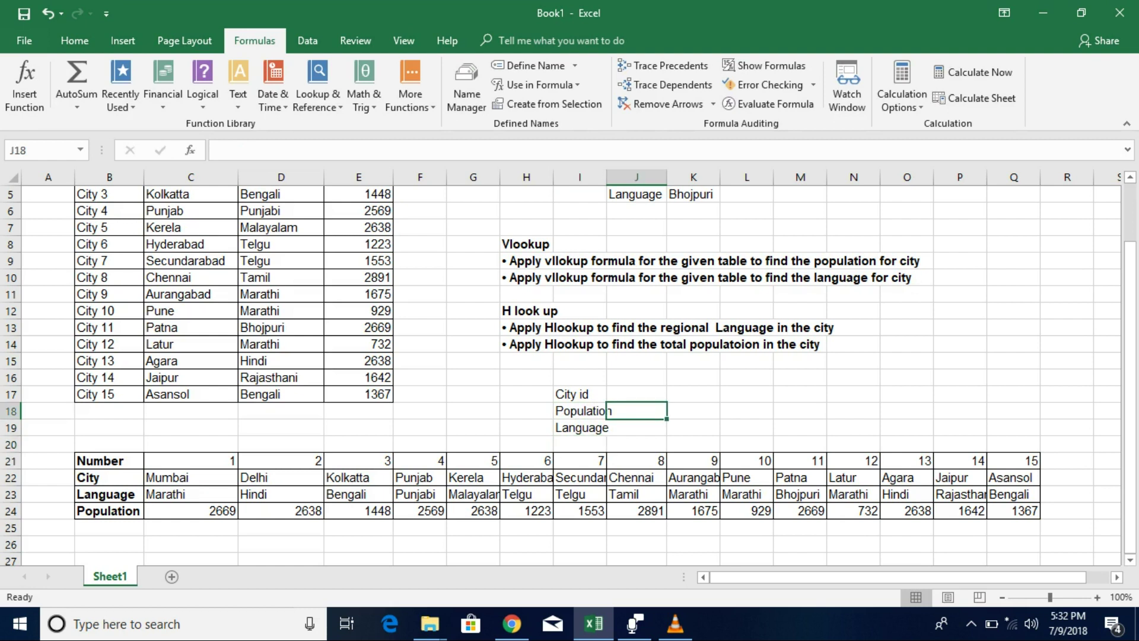
text(=)
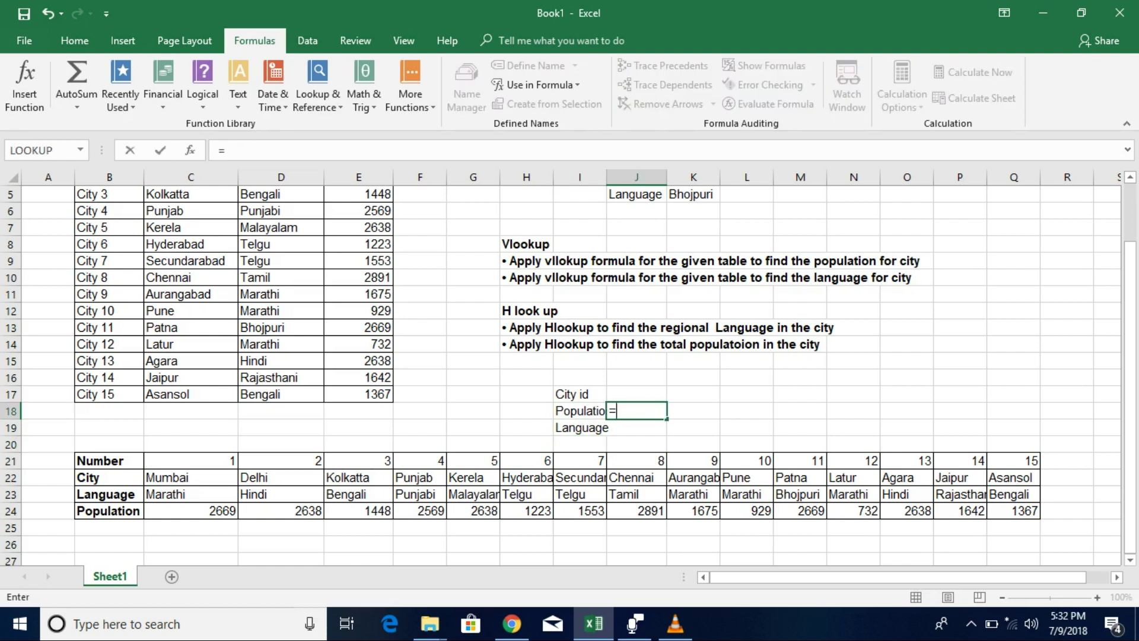
text(h)
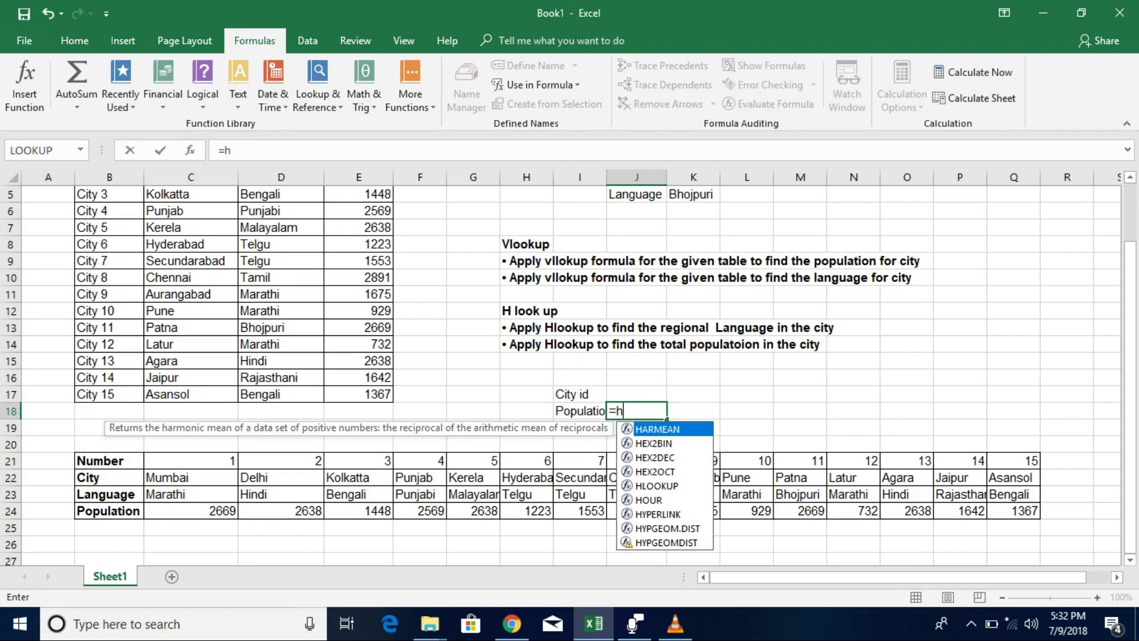
text(l)
key(Tab)
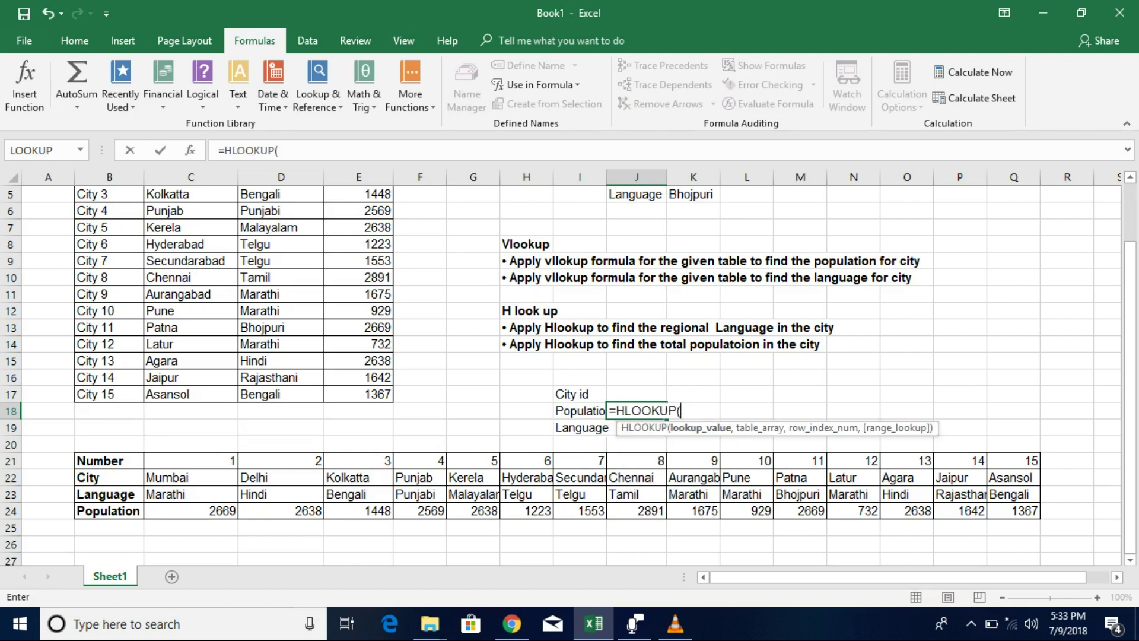
click(636, 394)
text(,)
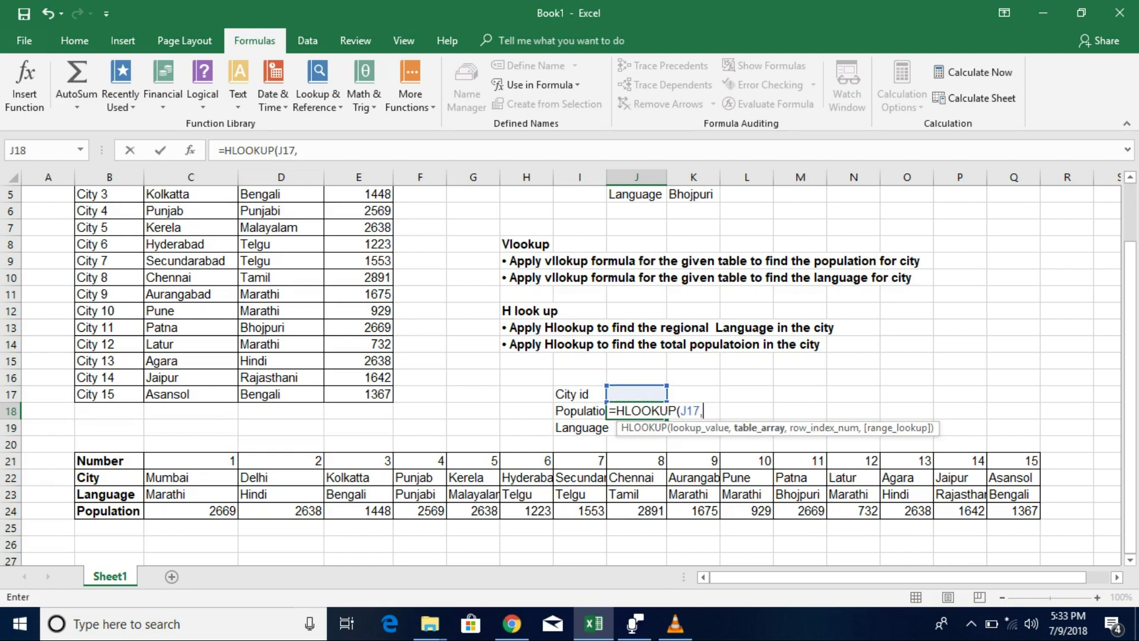
click(109, 460)
drag(109, 460, 1035, 514)
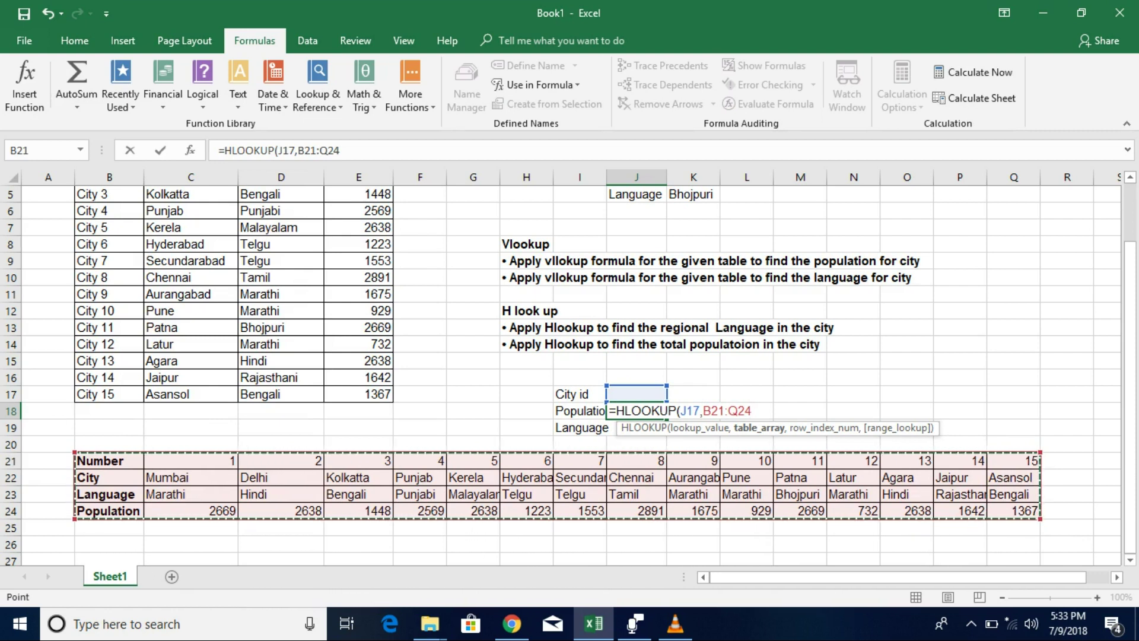
text(,)
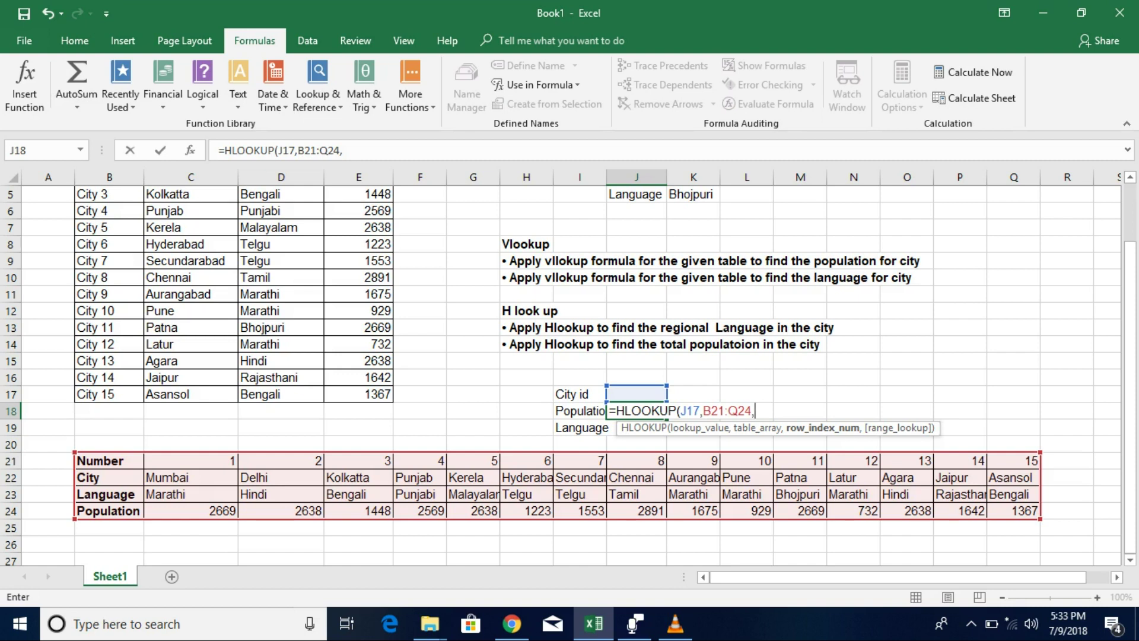
text(4,0)
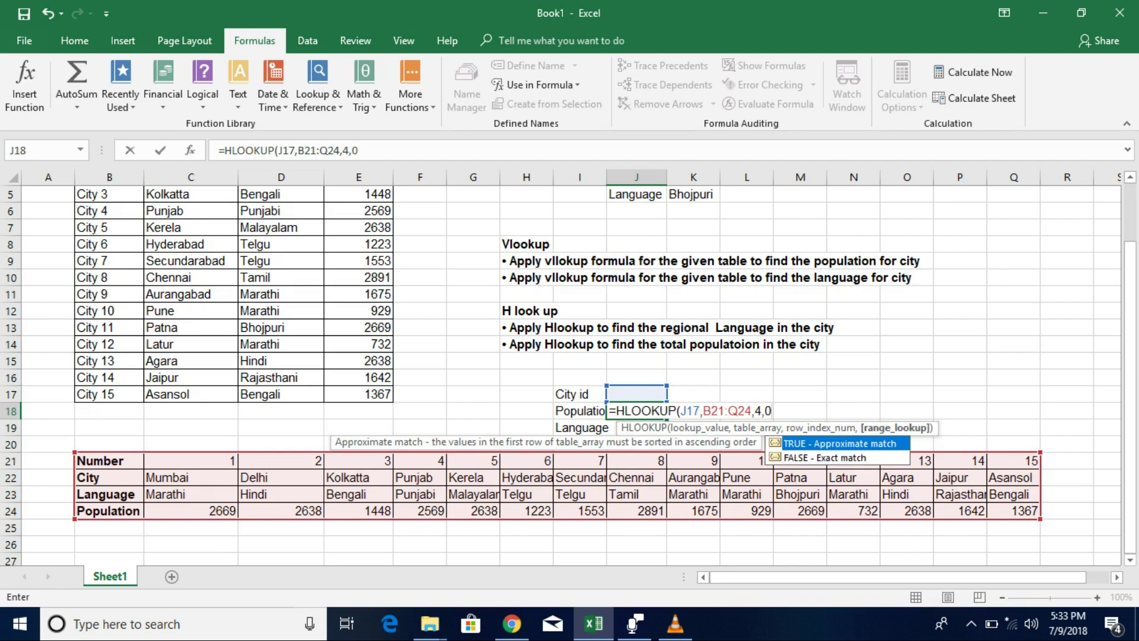
text())
key(Return)
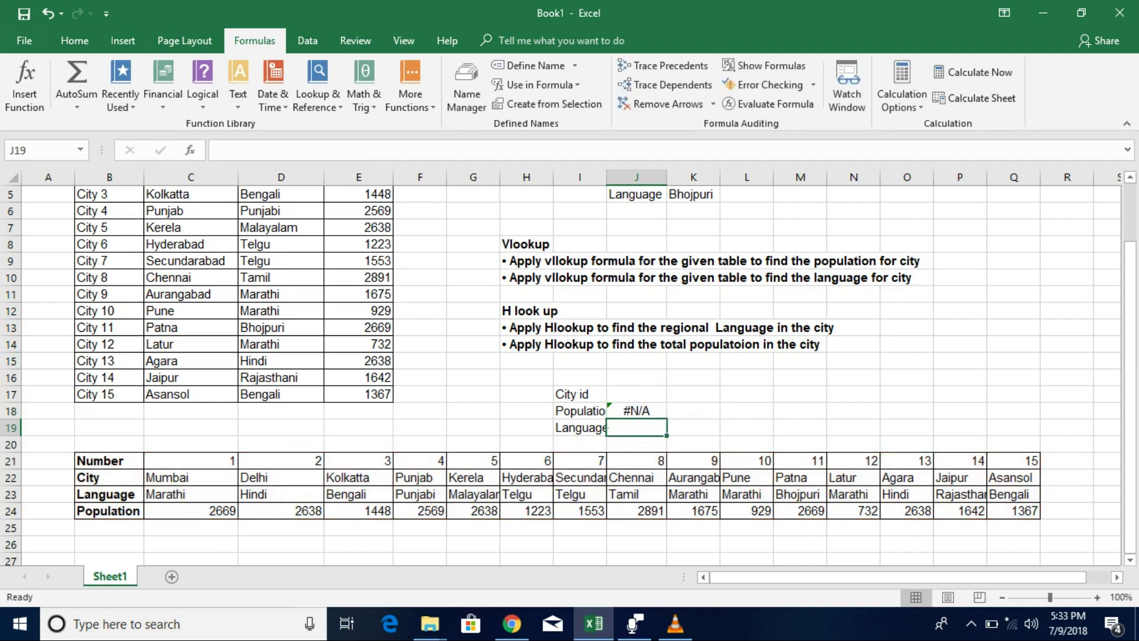
- Enter 6 as the city ID in cell J17 to test the population lookup
click(636, 394)
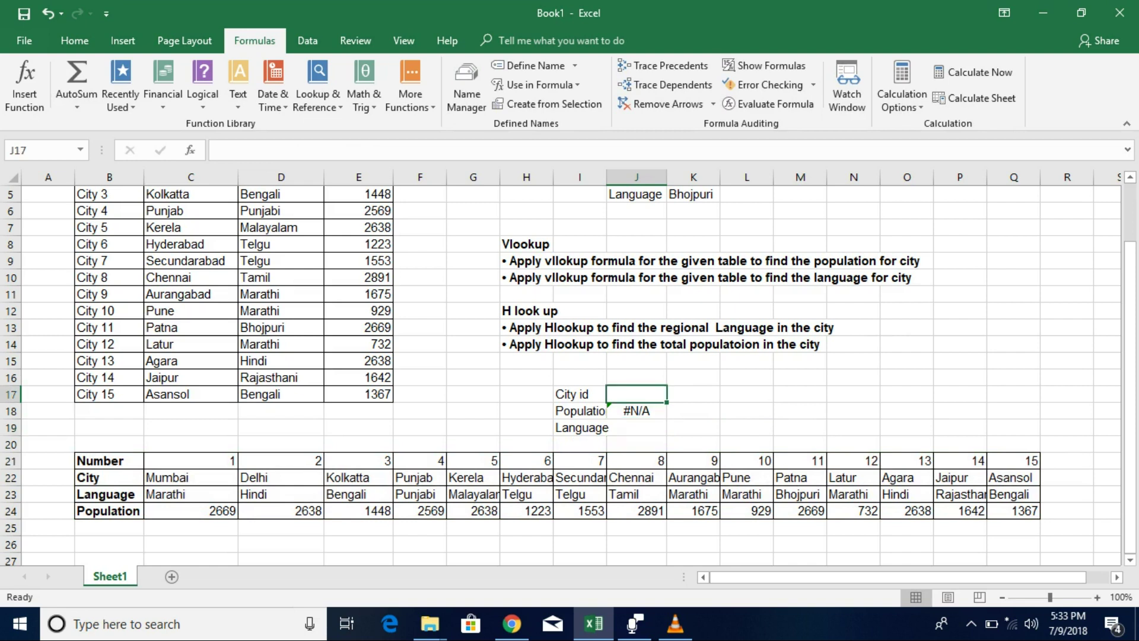
text(6)
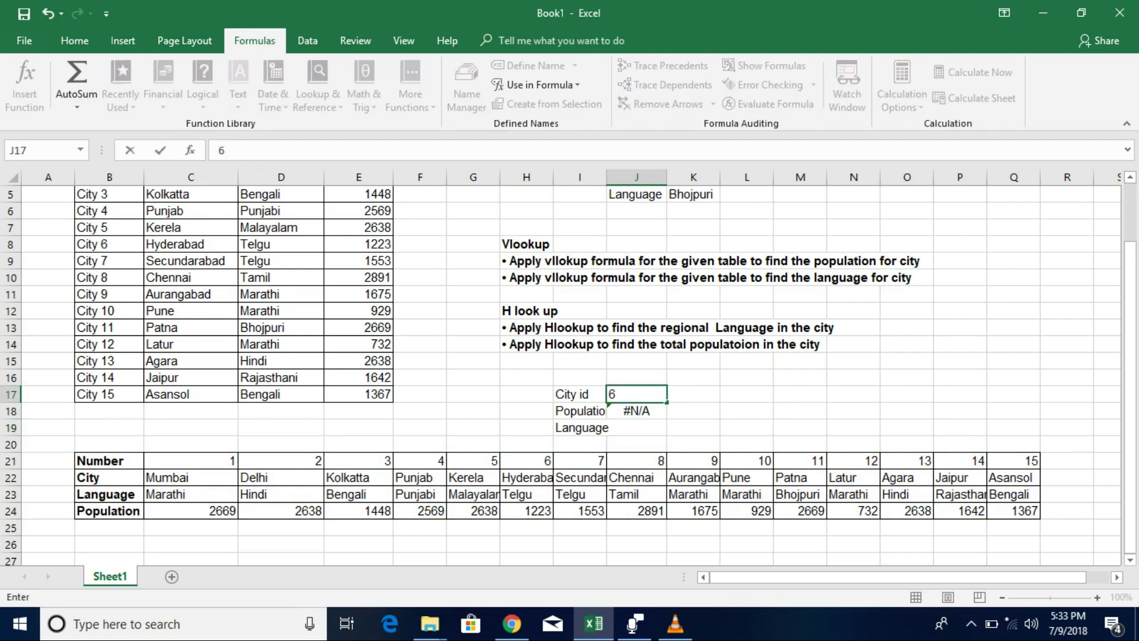
key(Return)
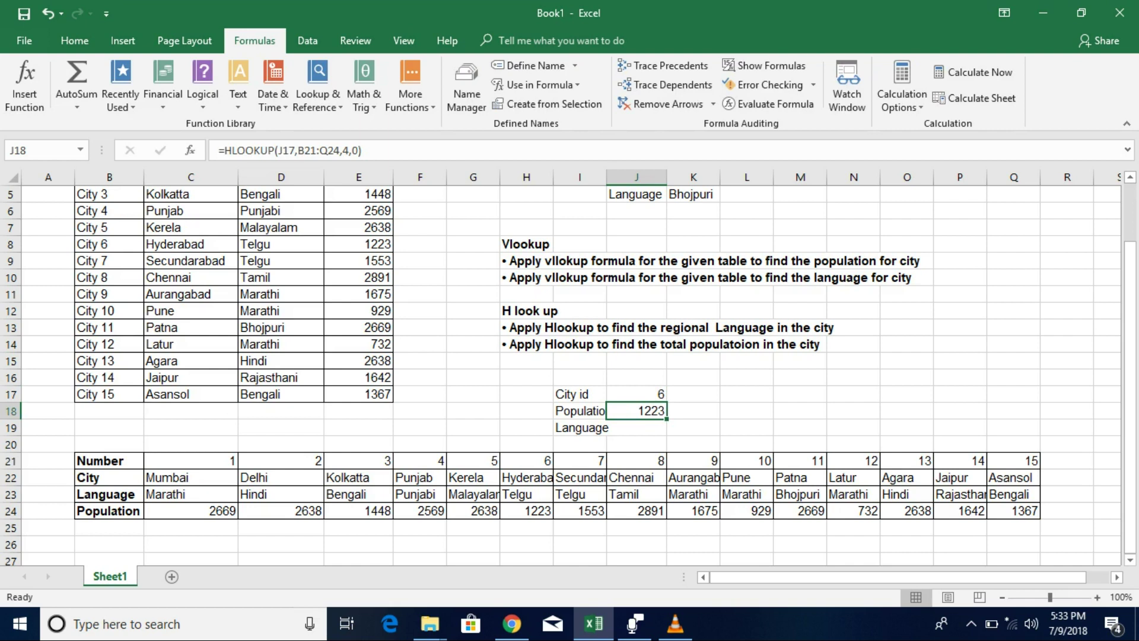
- Define the name My_h_data for the horizontal table range B21:Q24 with workbook scope
drag(107, 460, 907, 511)
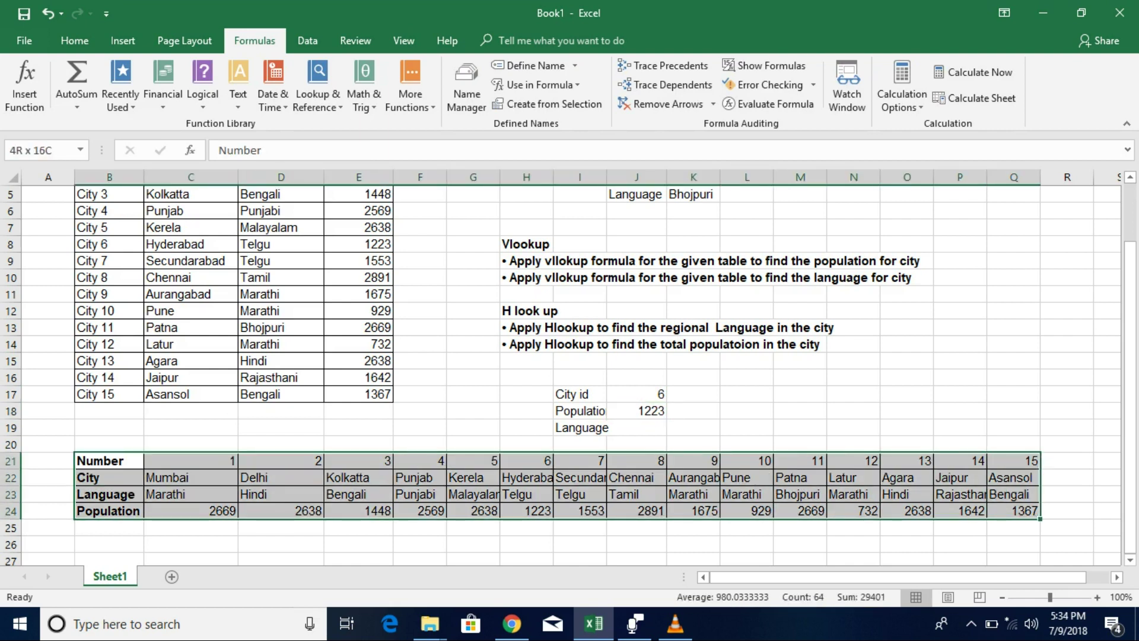
drag(1032, 510, 1032, 510)
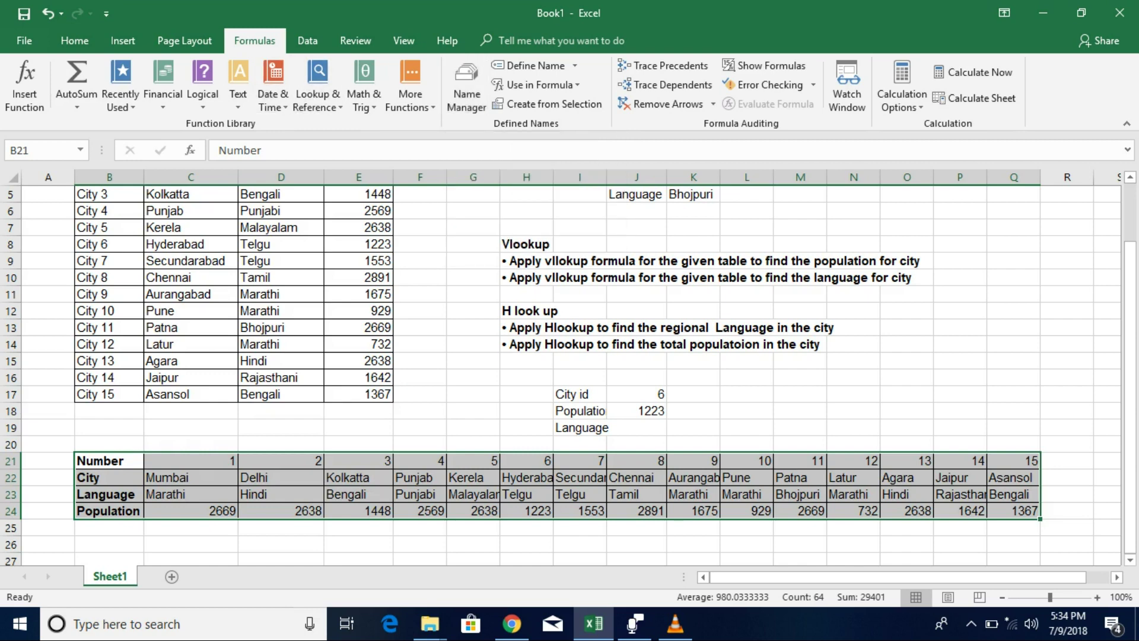
key(ctrl+q)
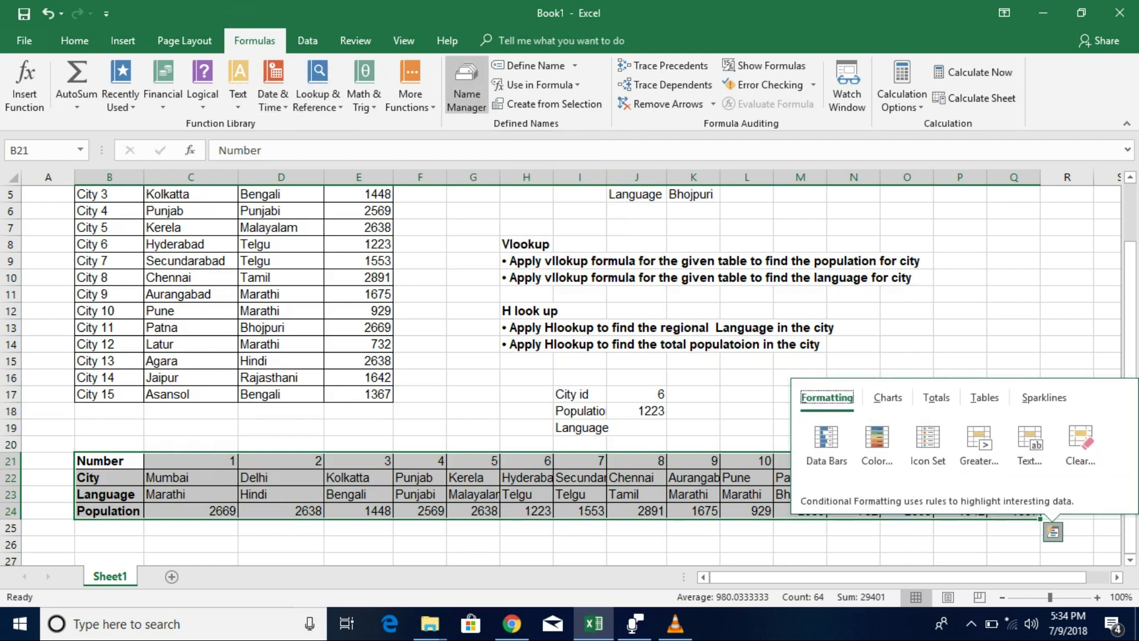
click(467, 86)
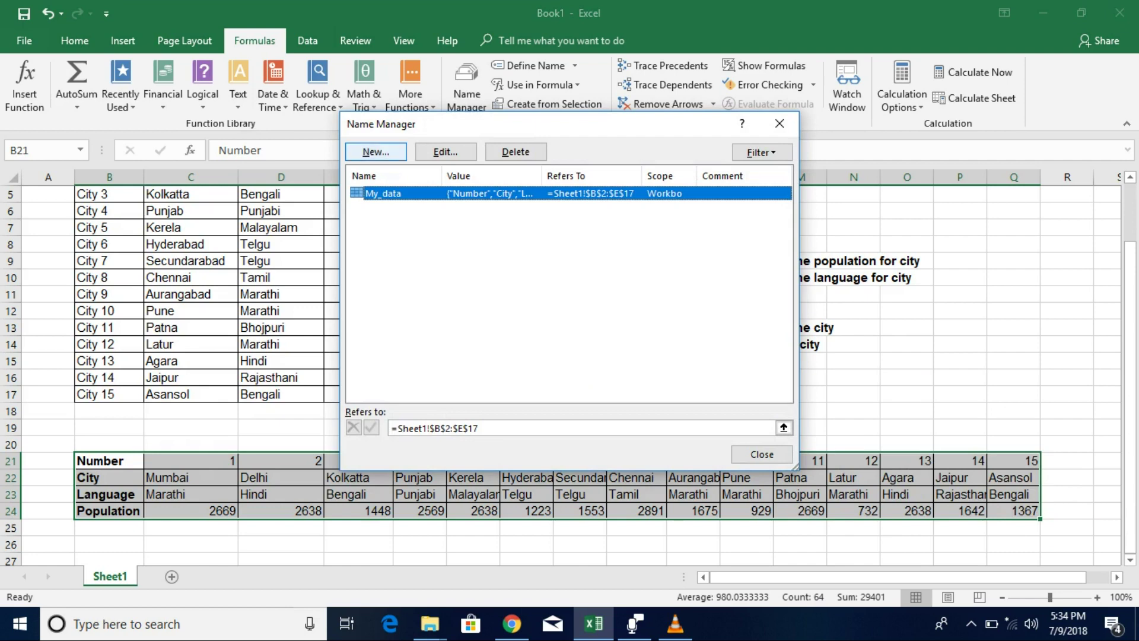
click(779, 123)
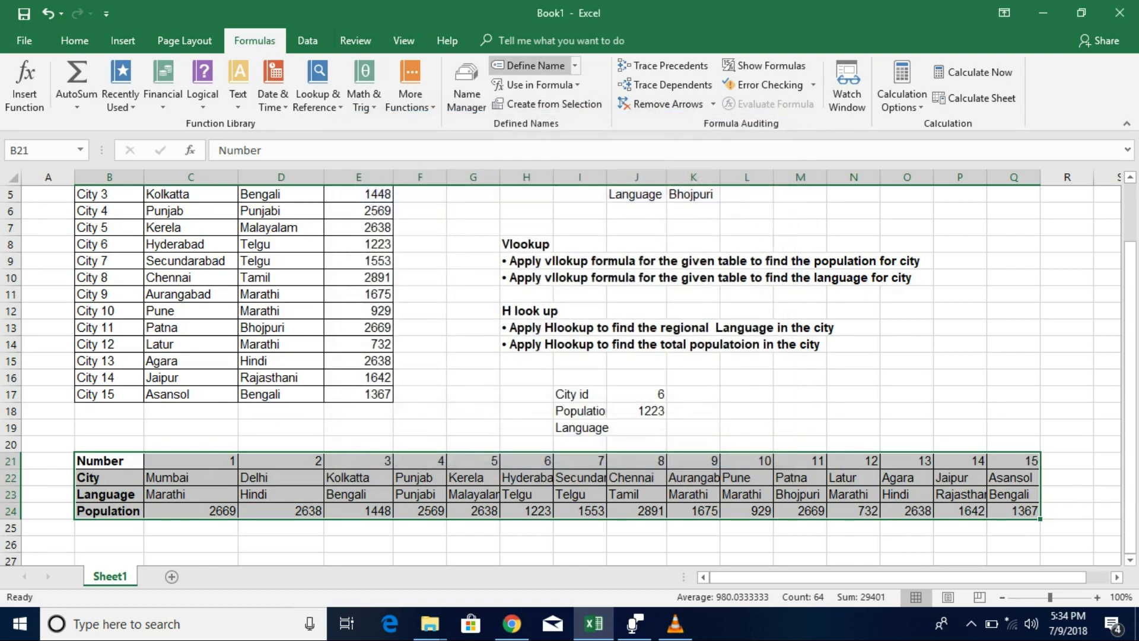
click(531, 66)
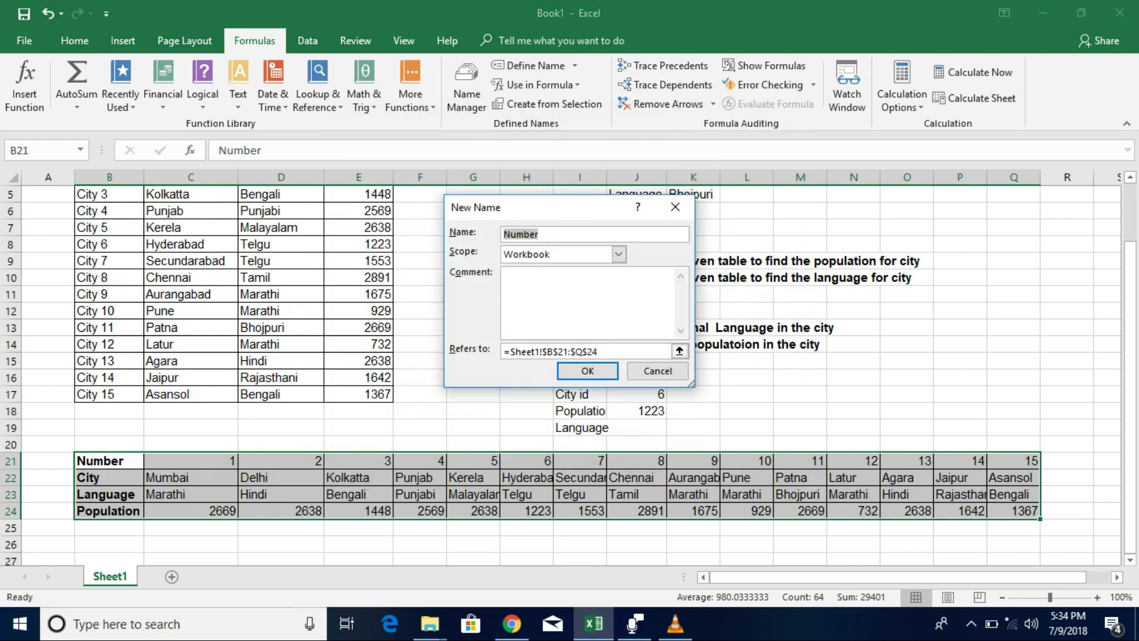
text(My_h_data)
key(Return)
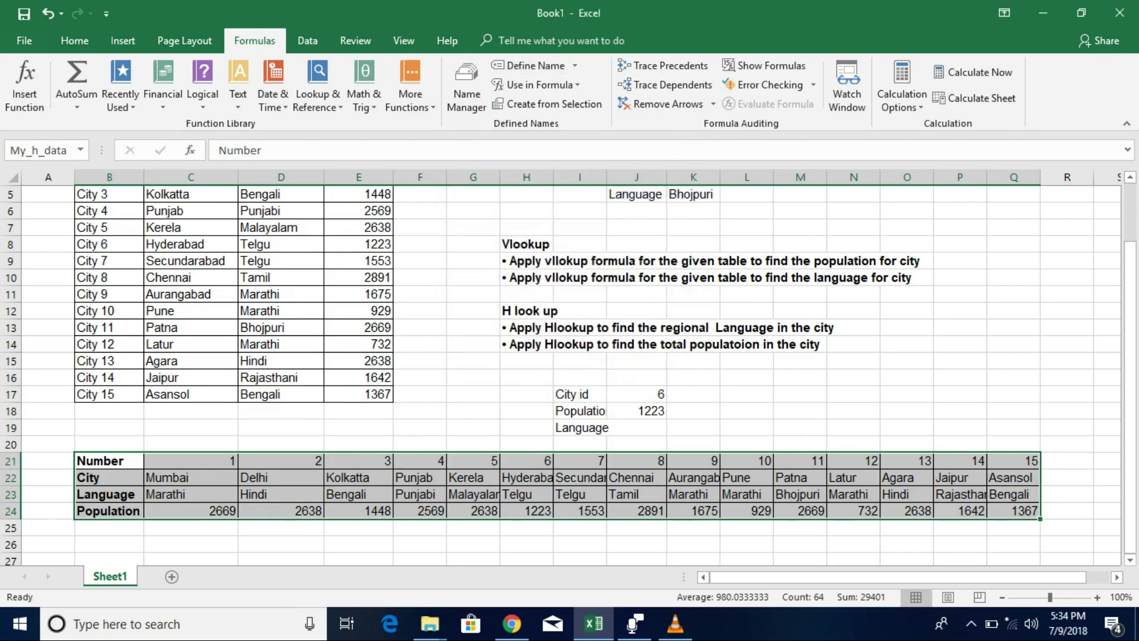
- Enter =HLOOKUP(J17,My_h_data,3,0) in cell J19 to look up the language for the city ID in J17
click(636, 427)
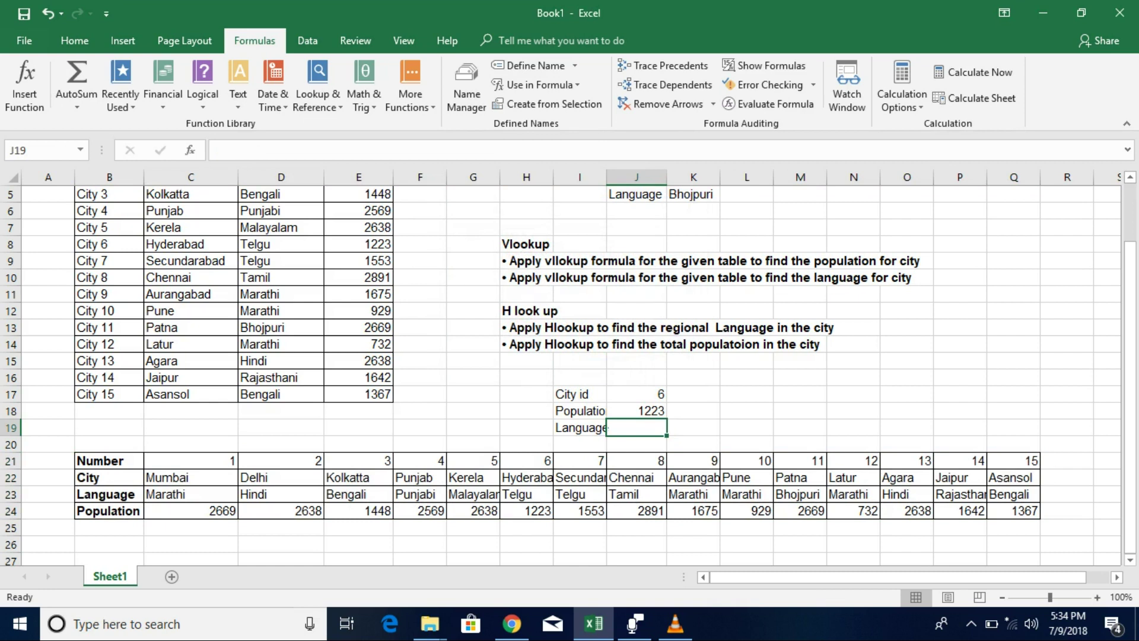
text(=)
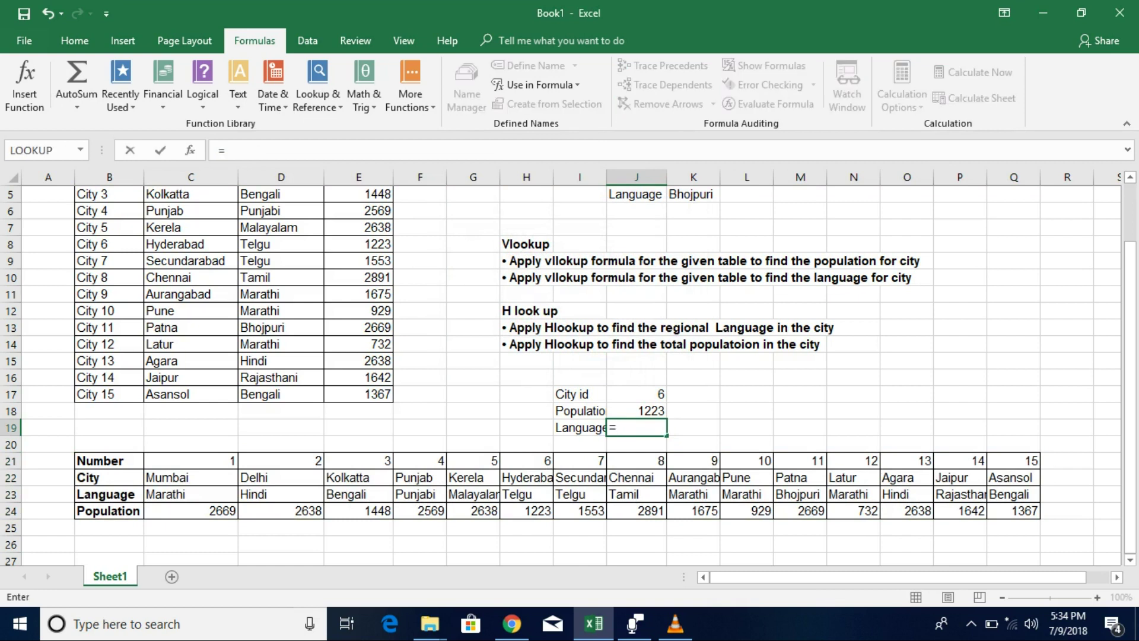
text(HLOOKUP()
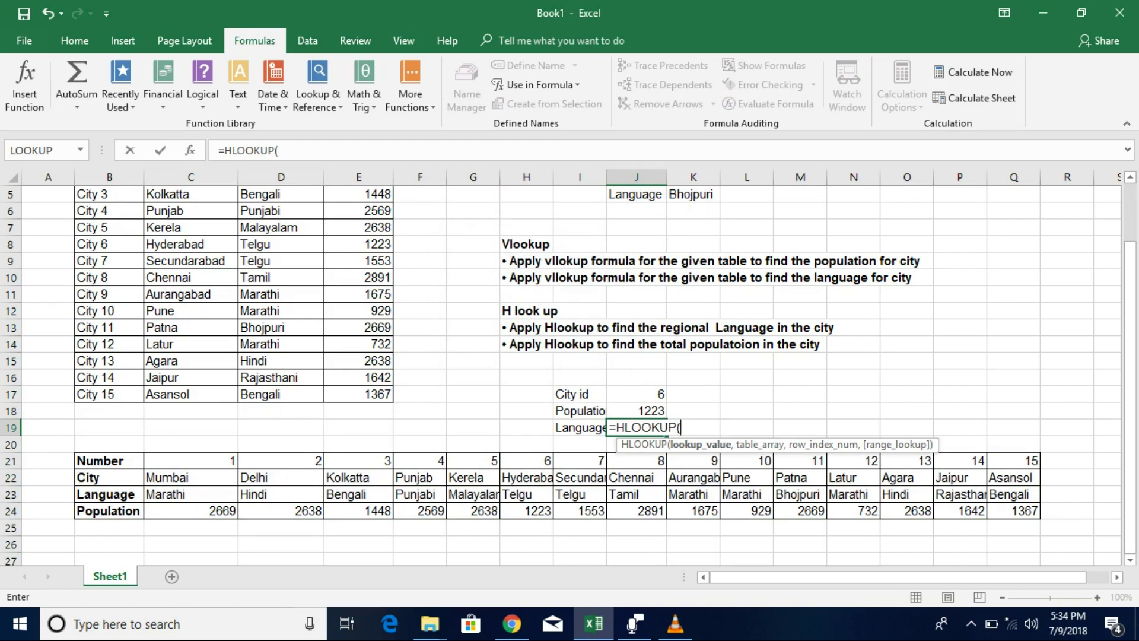
click(636, 393)
text(,)
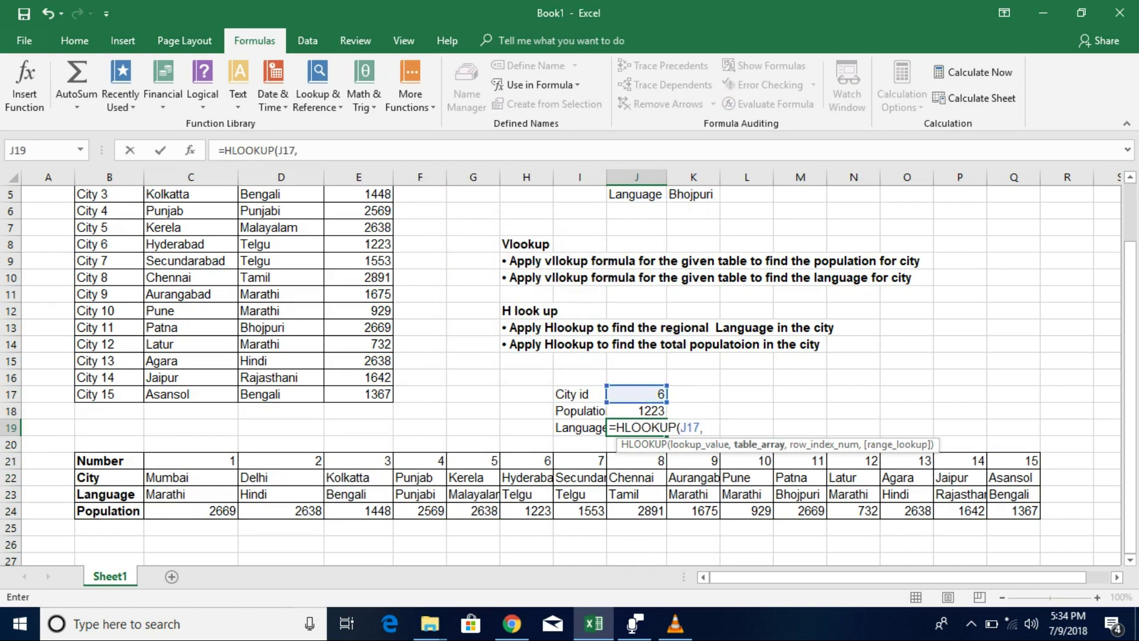
text(my)
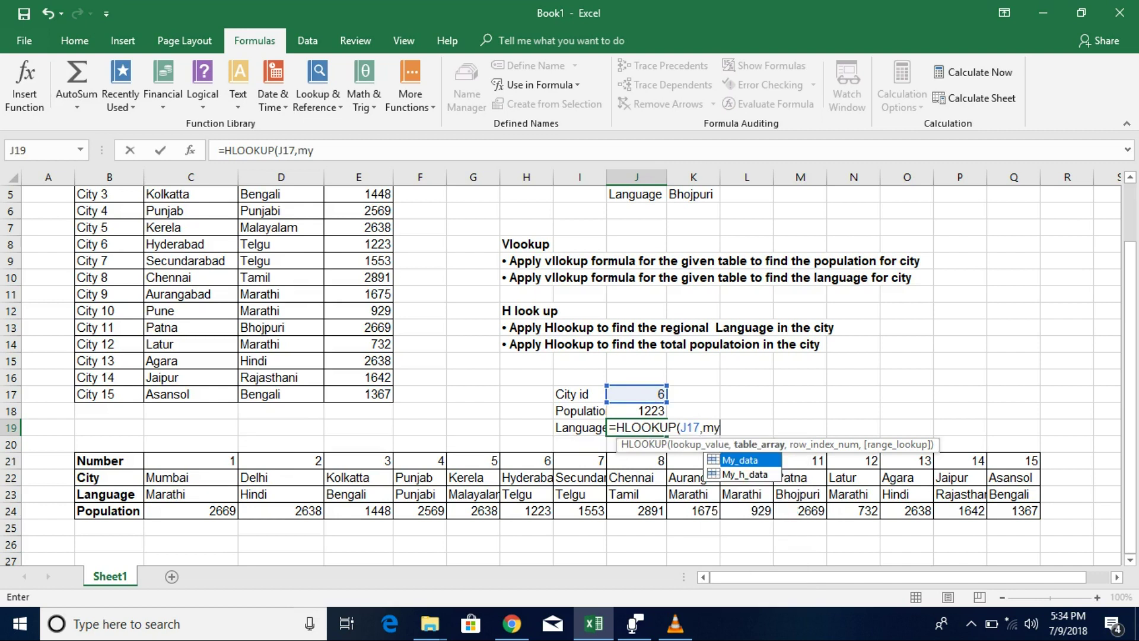
key(Down)
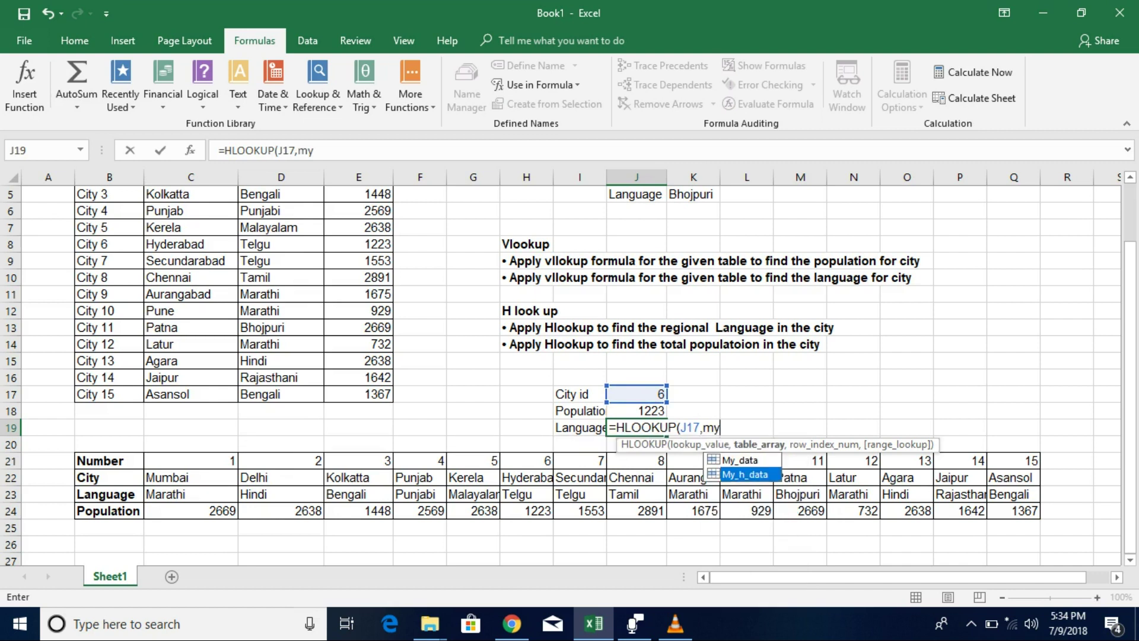
key(Tab)
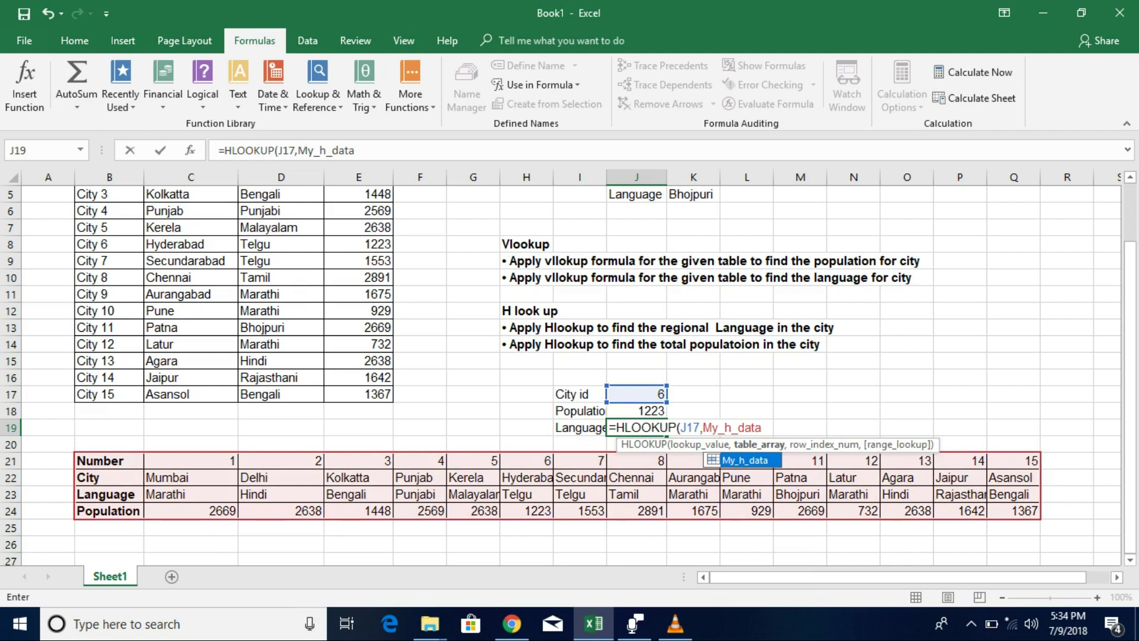
text(,)
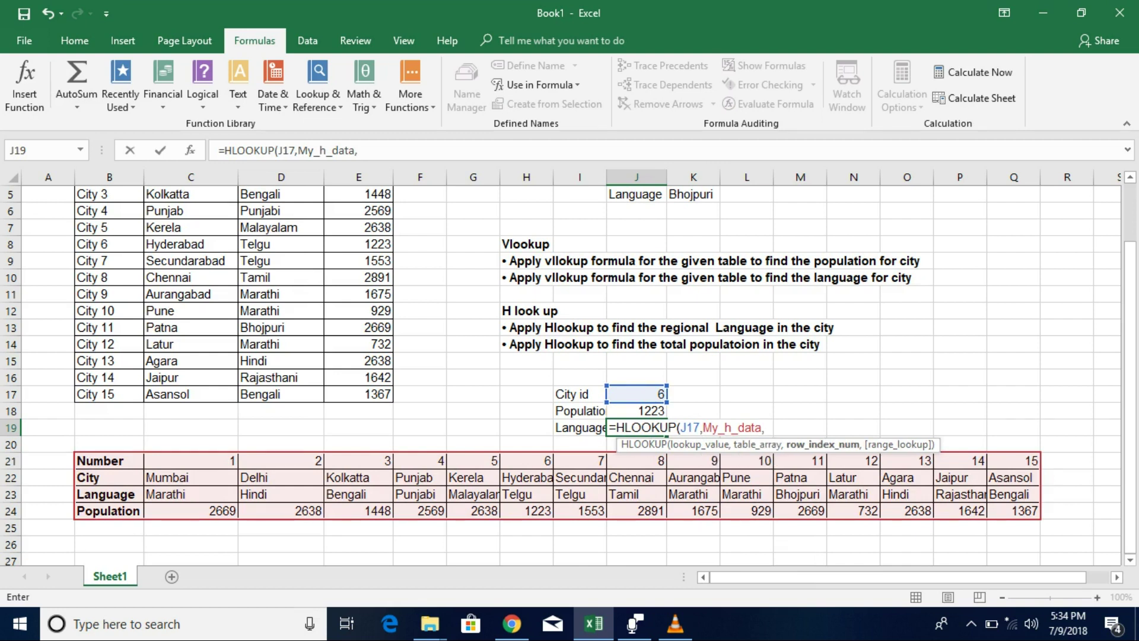
text(3,0)
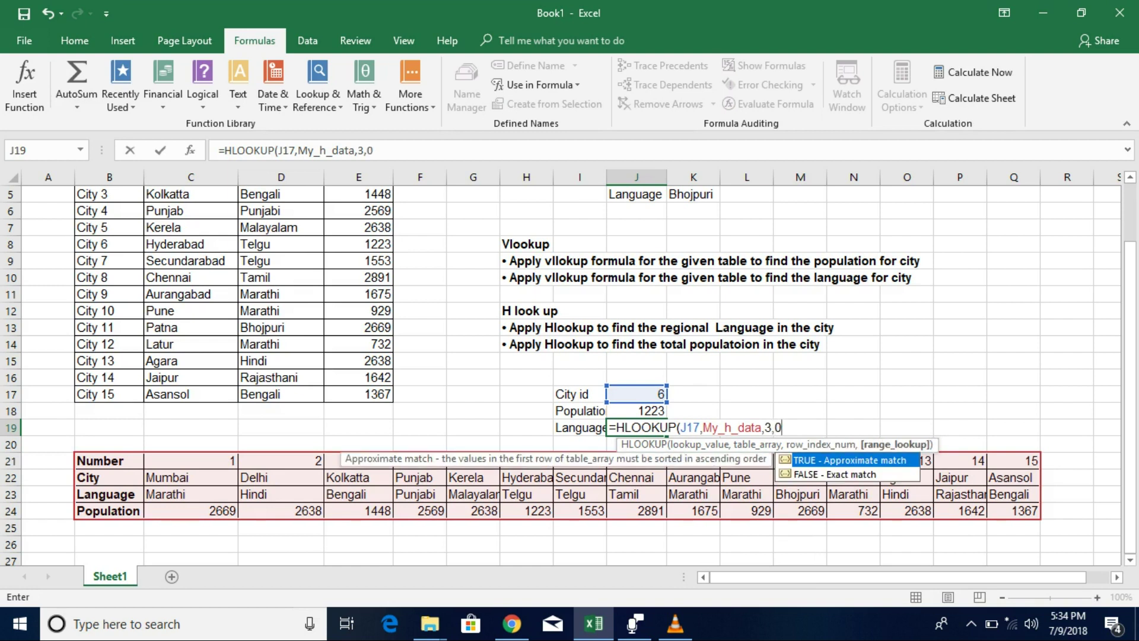
text())
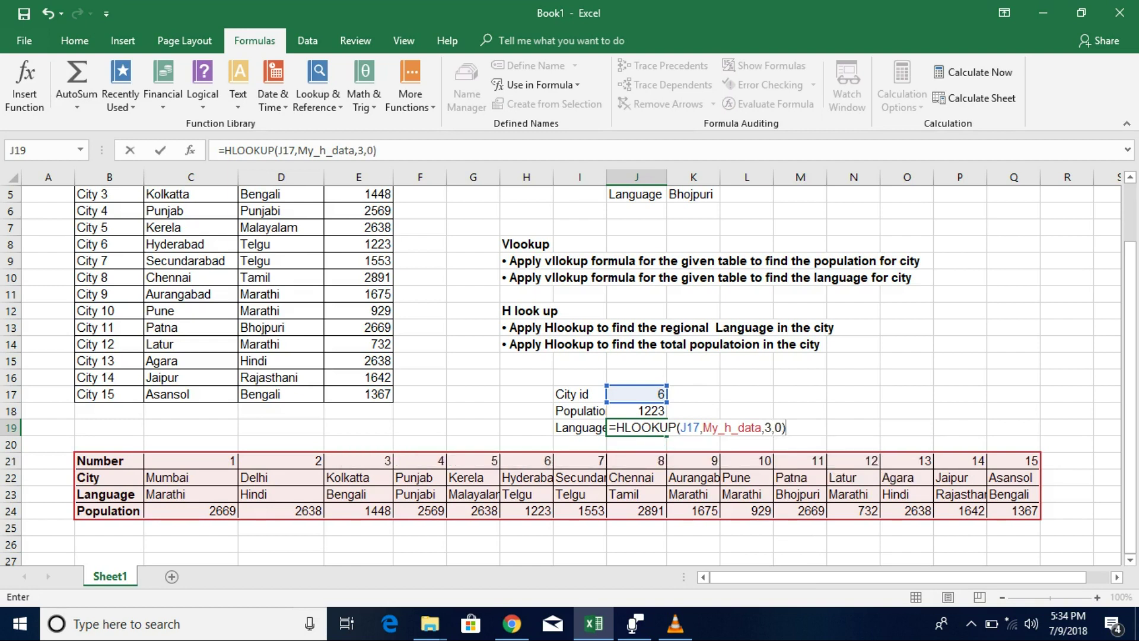
key(Return)
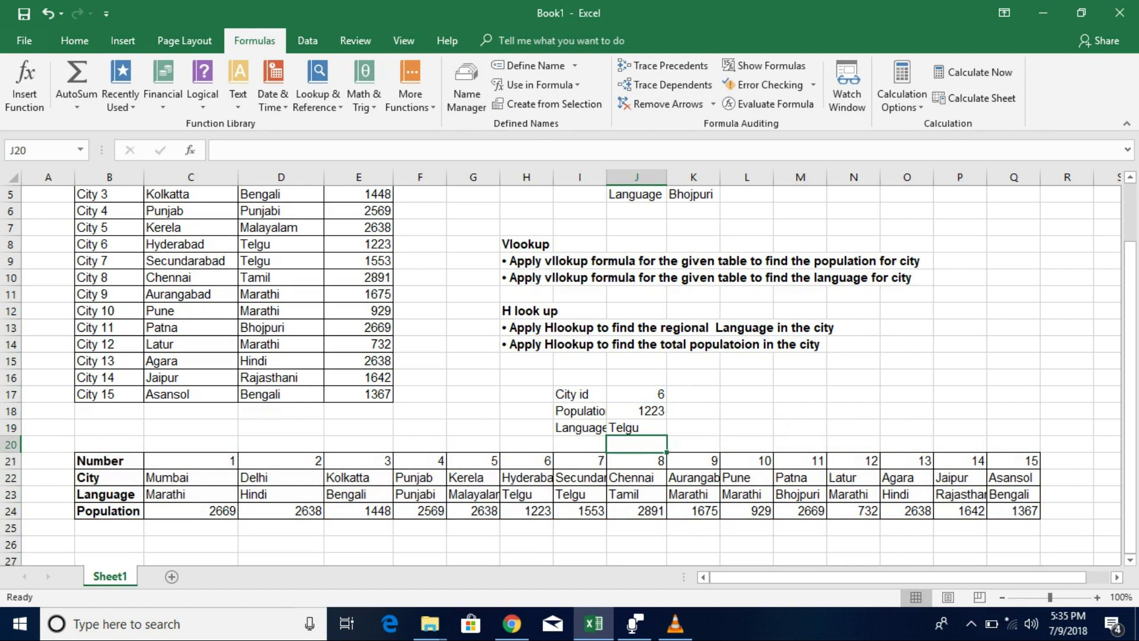
- Enter 3 as the city ID in cell J17 to test the population and language lookups
click(636, 427)
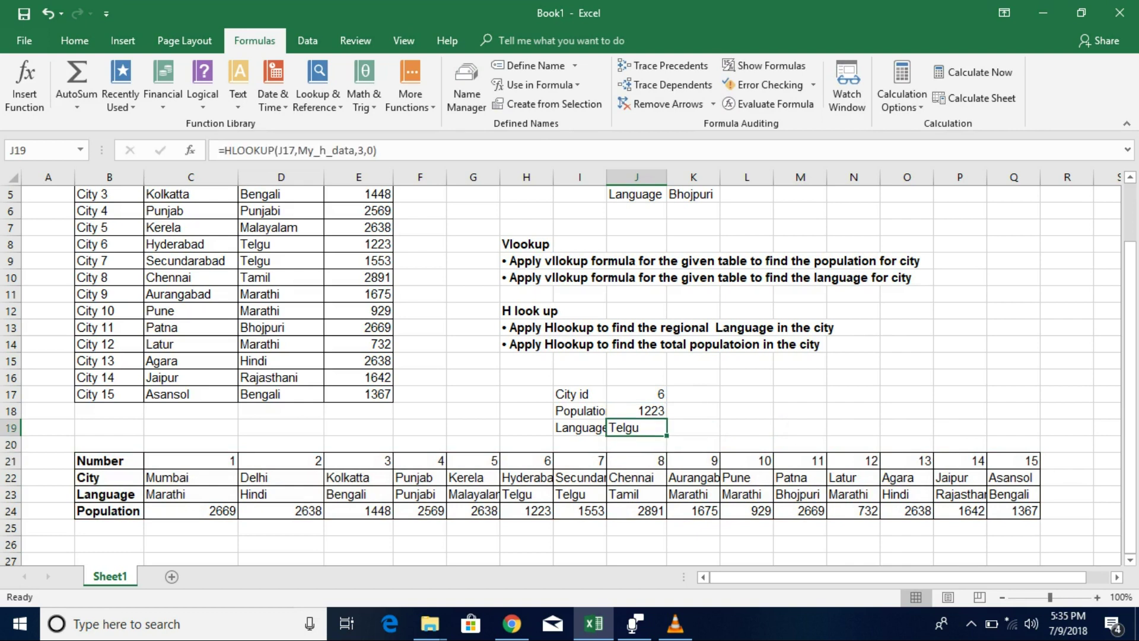
click(635, 394)
text(3)
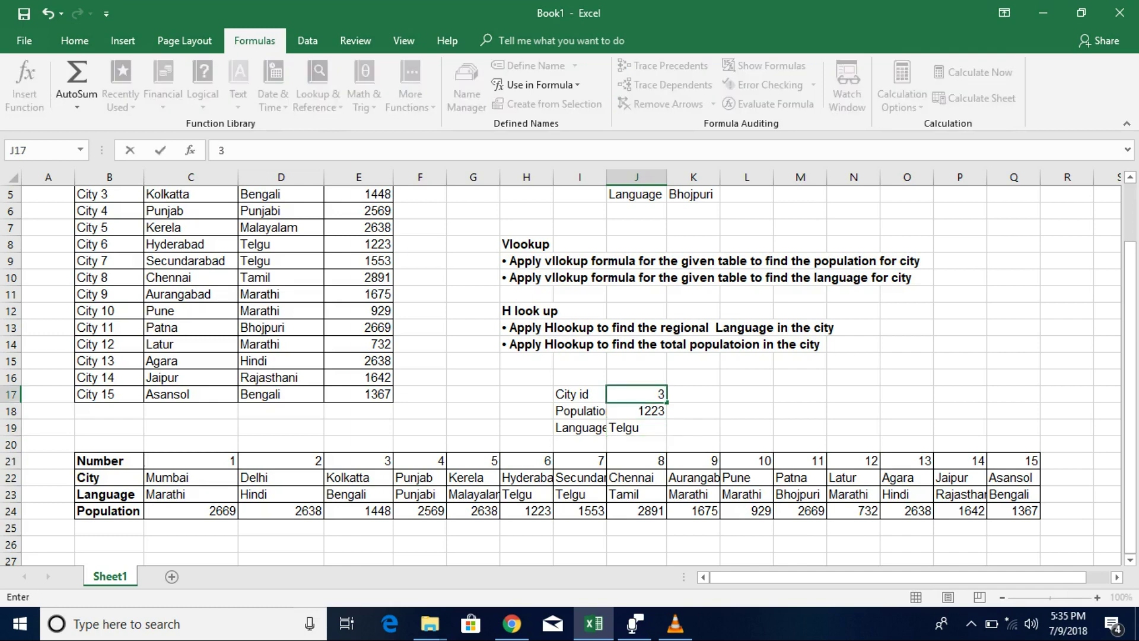
key(Return)
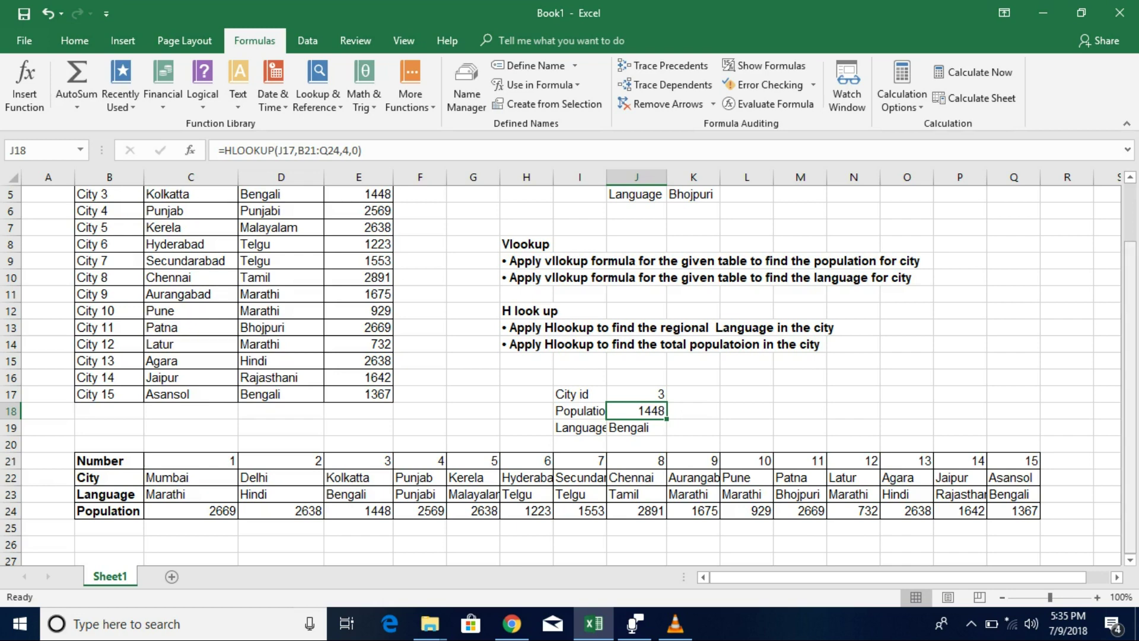
- Enter =LOOKUP(B6,My_data) in cell N3 to look up the population for City 4 in the vertical table
scroll(570, 374, up, 2)
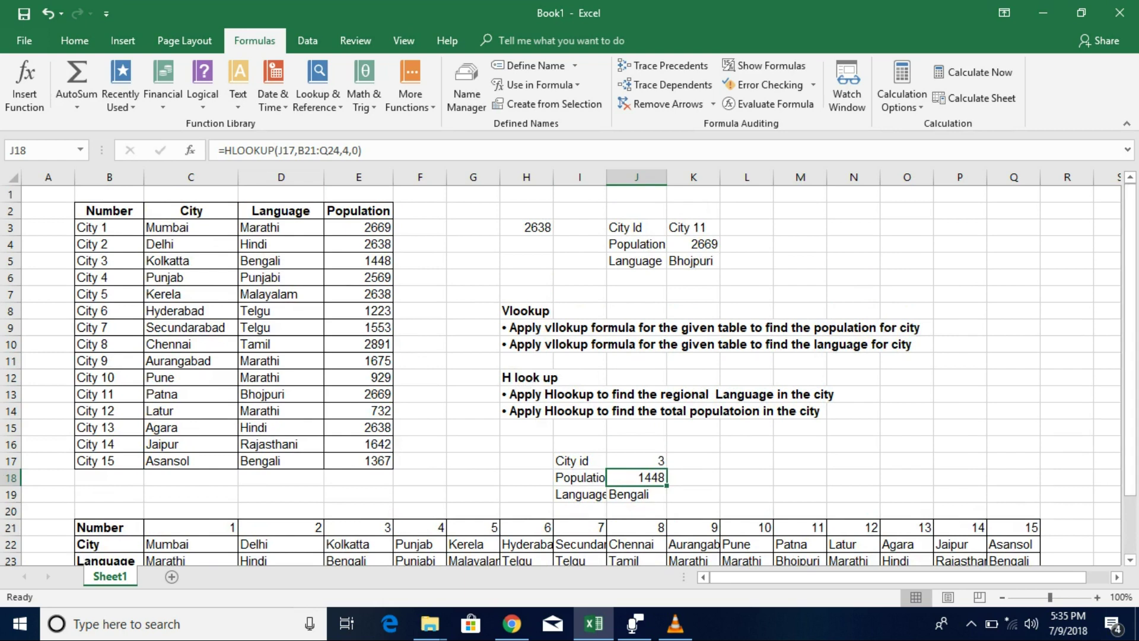
click(853, 227)
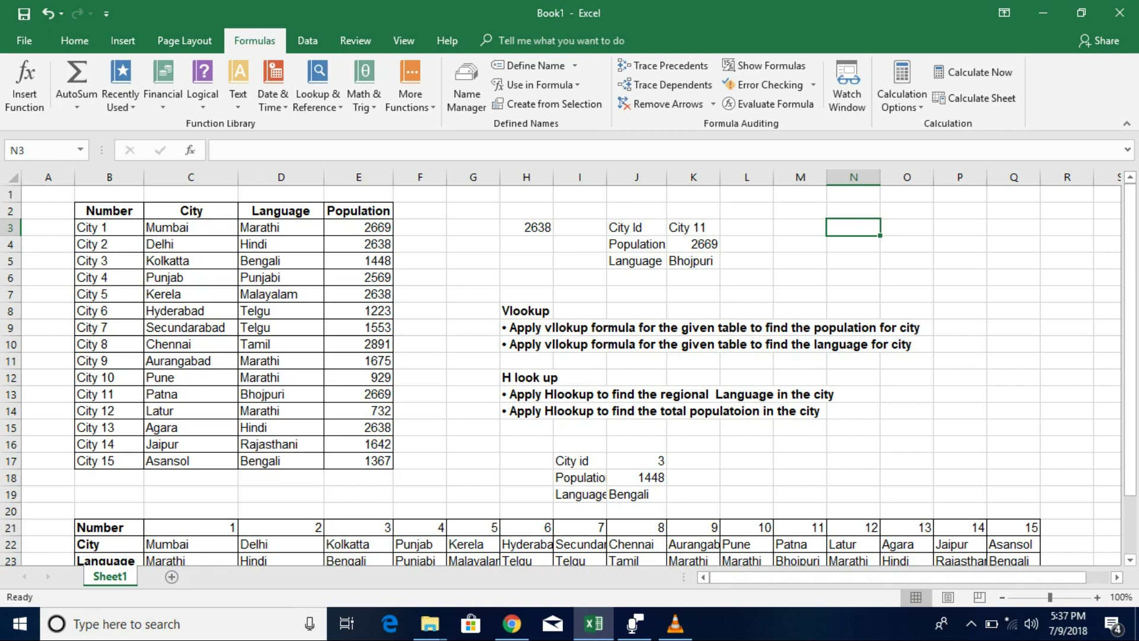
text(=loo)
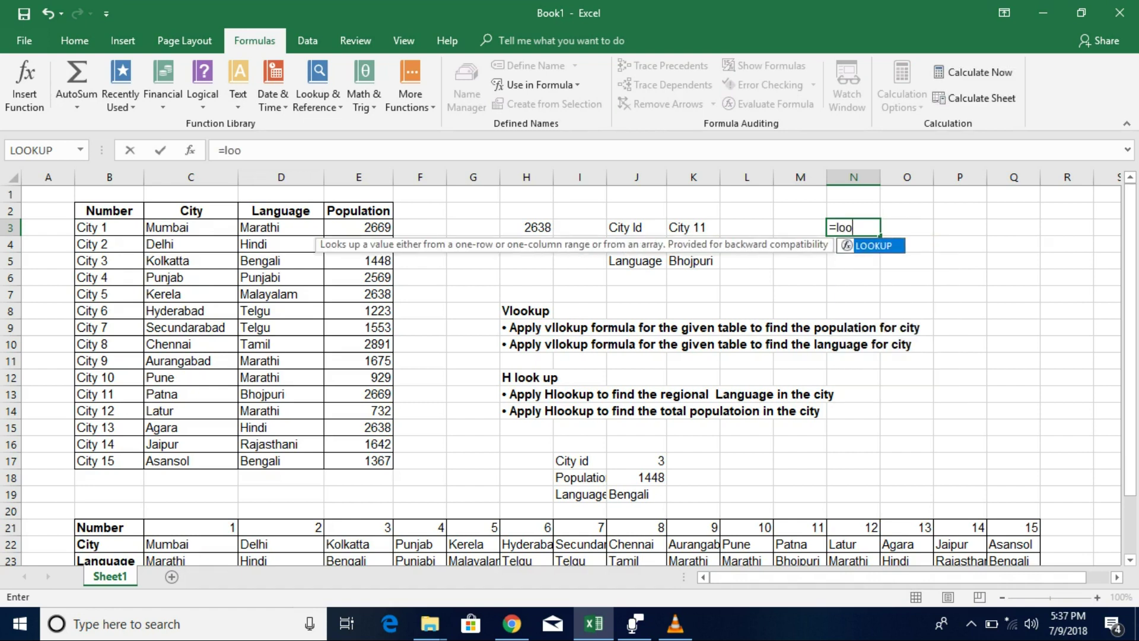
key(Tab)
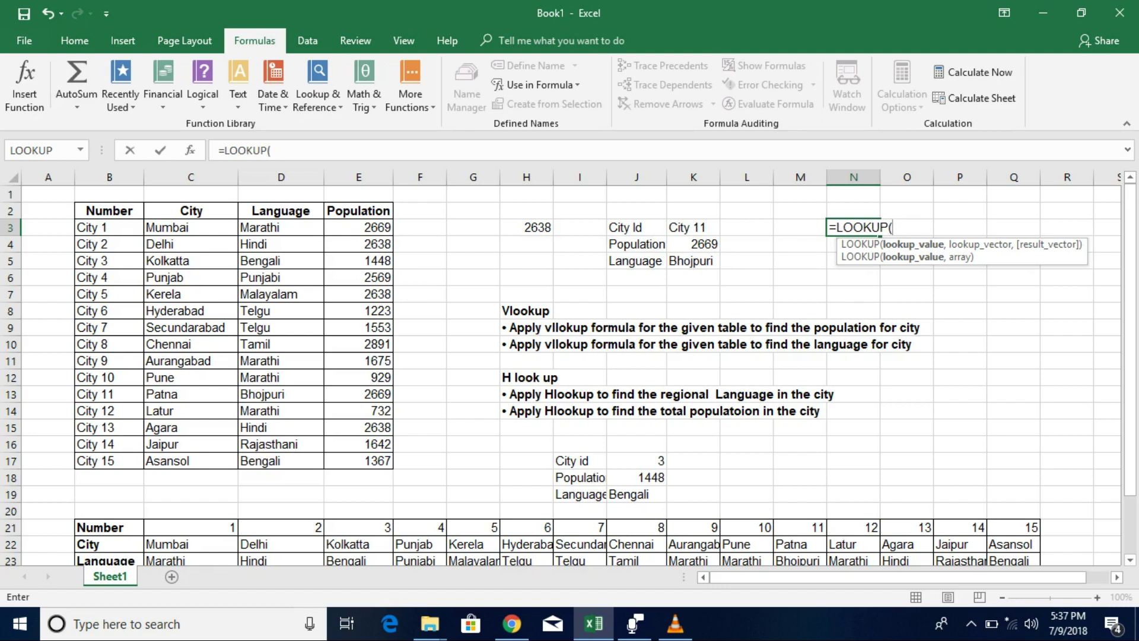
click(109, 277)
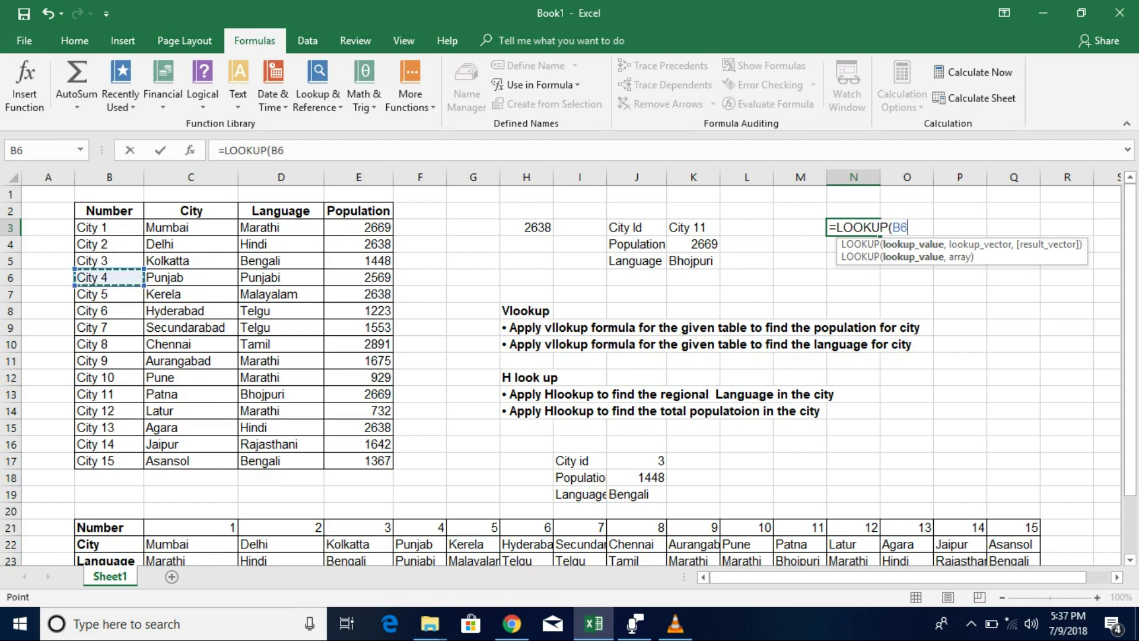
text(,)
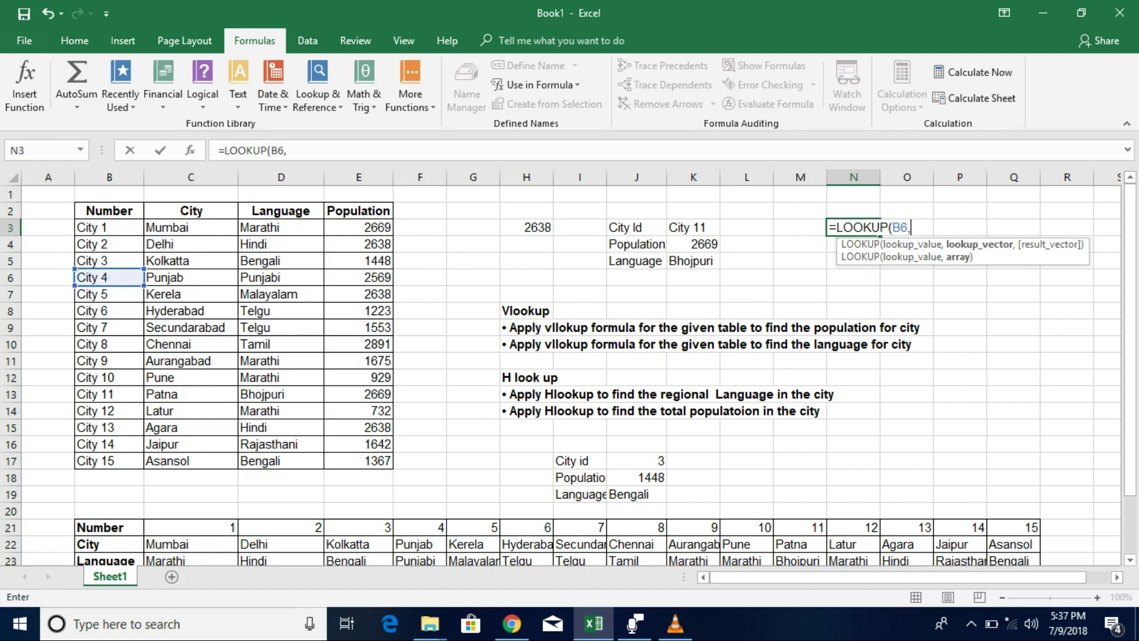
text(my_data)
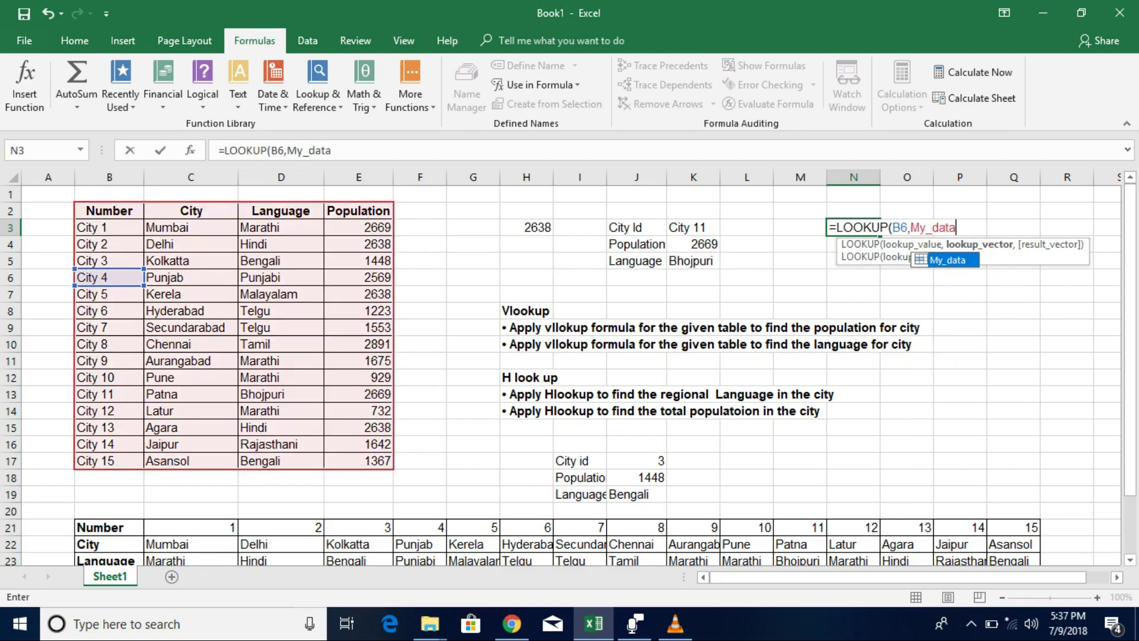
text(,)
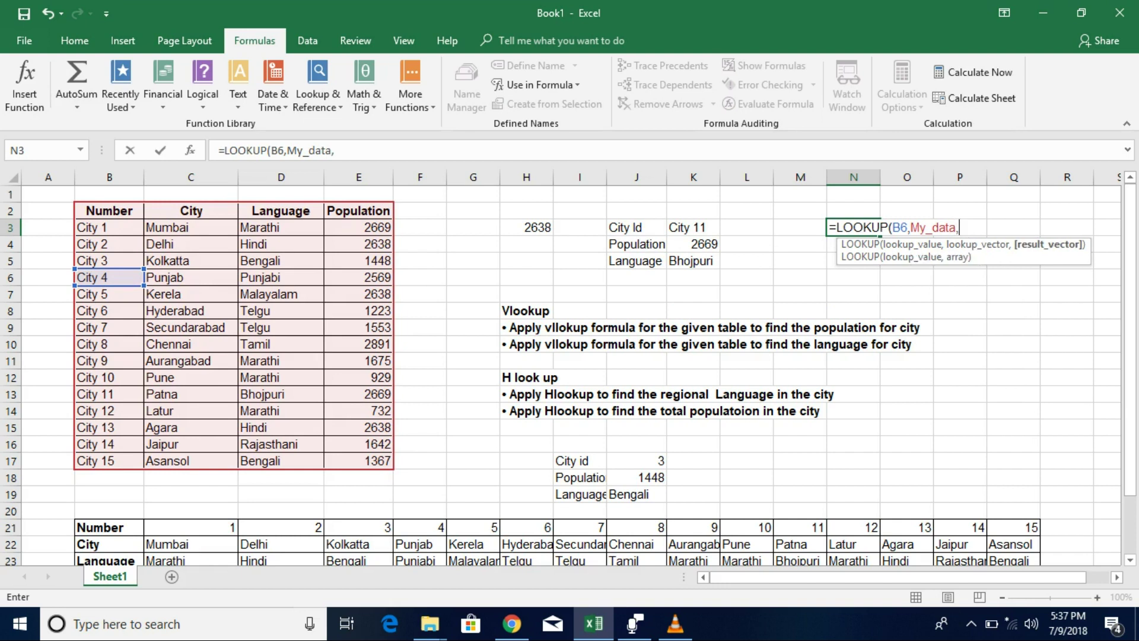
key(BackSpace)
text())
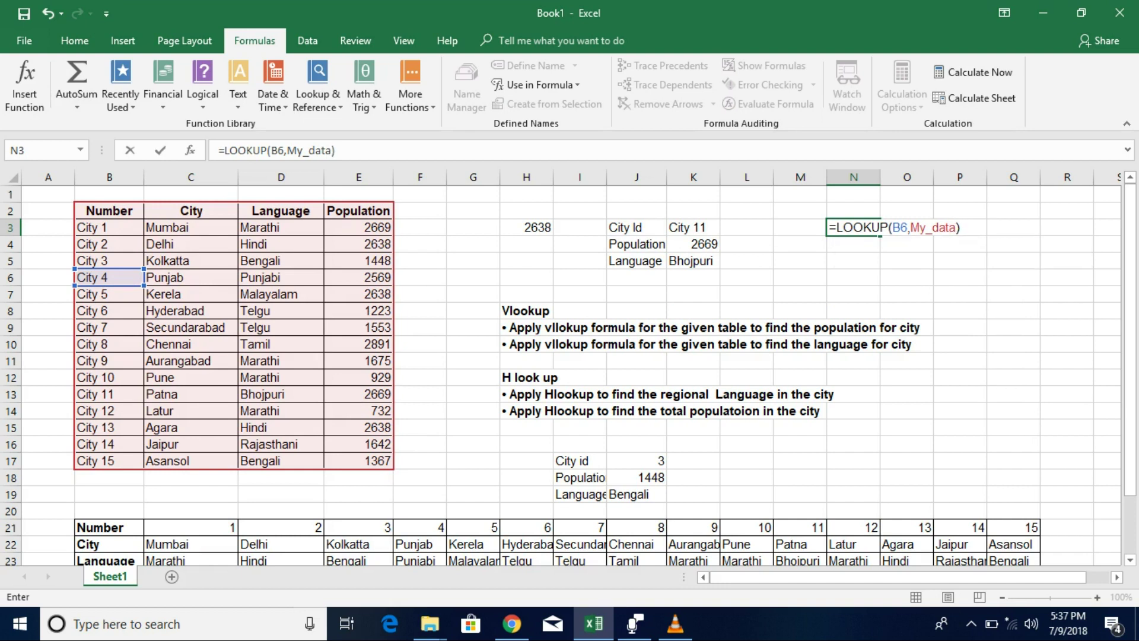
key(Return)
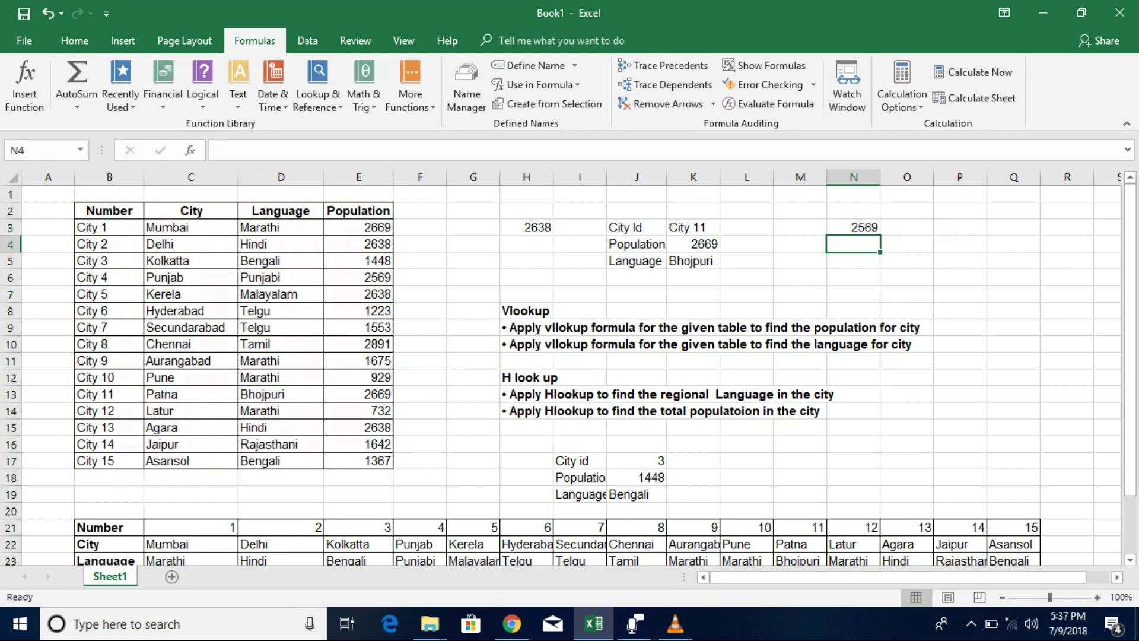